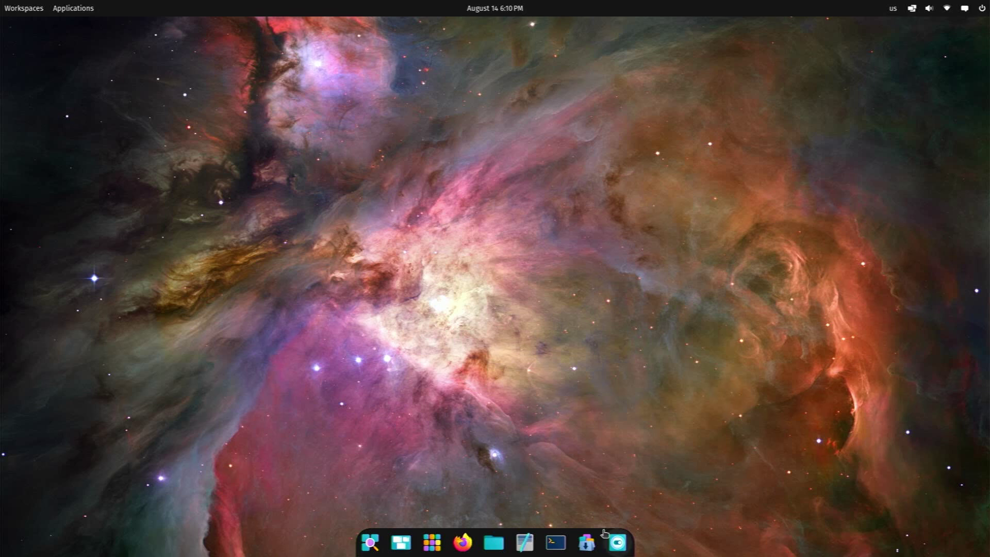
- Launch COSMIC Settings from the dock and reach the Desktop > Wallpaper page
left_click(617, 542)
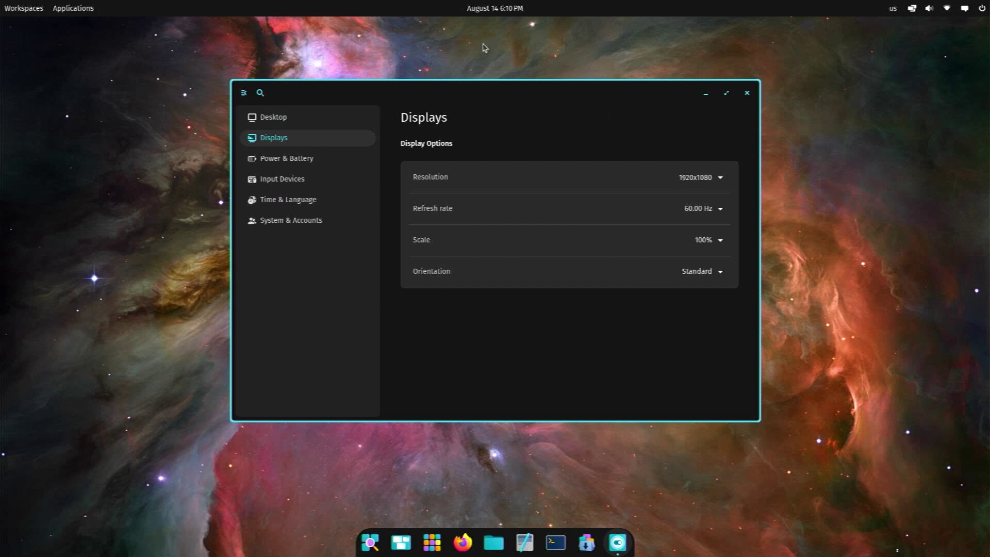
left_click(275, 123)
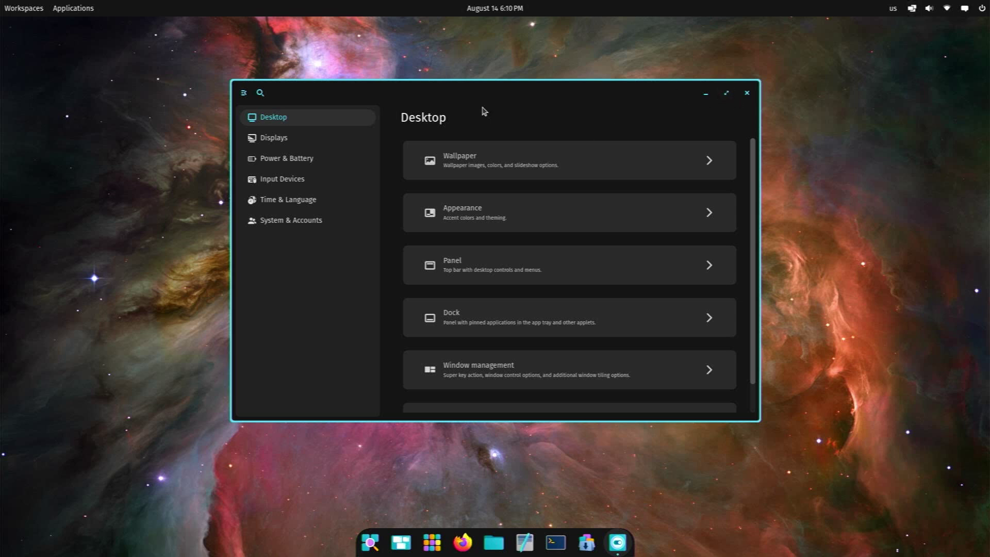
left_click(541, 166)
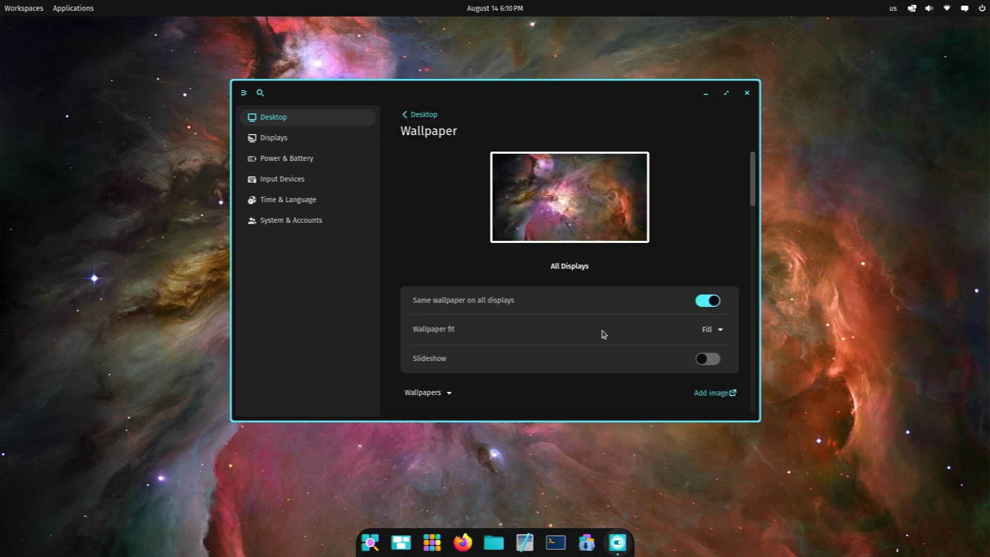
- Scroll the wallpaper grid and apply the COSMIC wallpaper
scroll(620, 342, "down", 5)
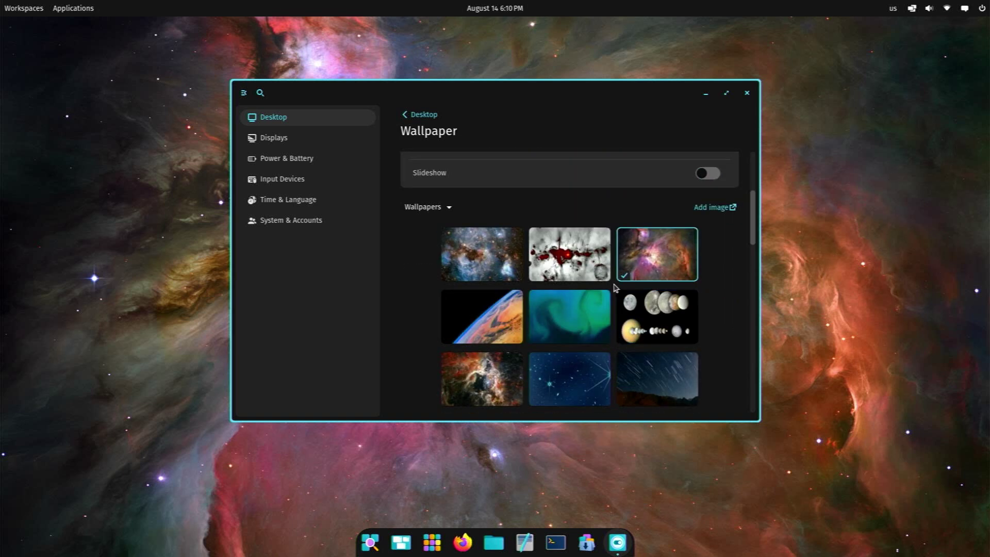
scroll(610, 292, "down", 8)
scroll(576, 286, "down", 3)
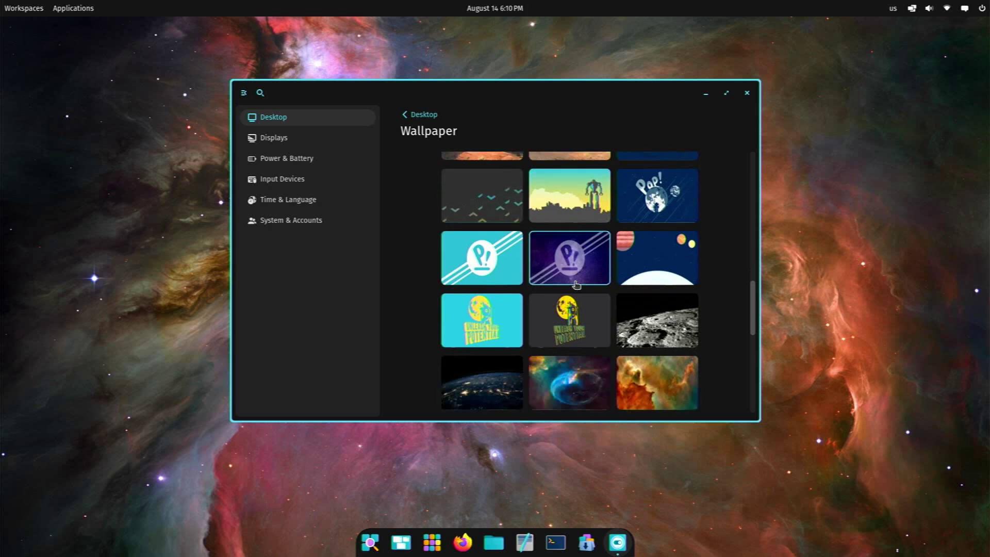
scroll(691, 353, "up", 9)
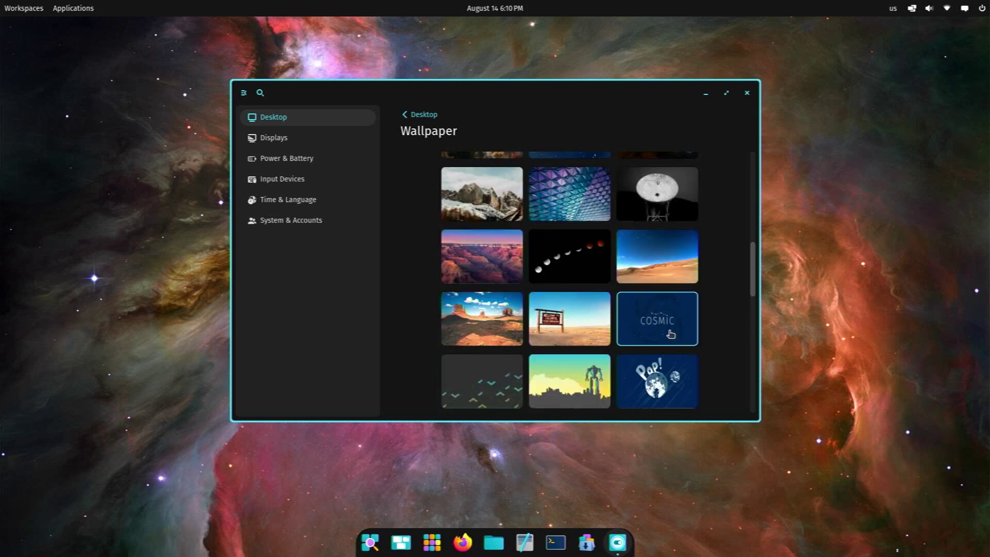
left_click(671, 335)
- Reapply the Orion nebula wallpaper and return to the Desktop settings list
scroll(655, 298, "up", 5)
scroll(648, 294, "up", 1)
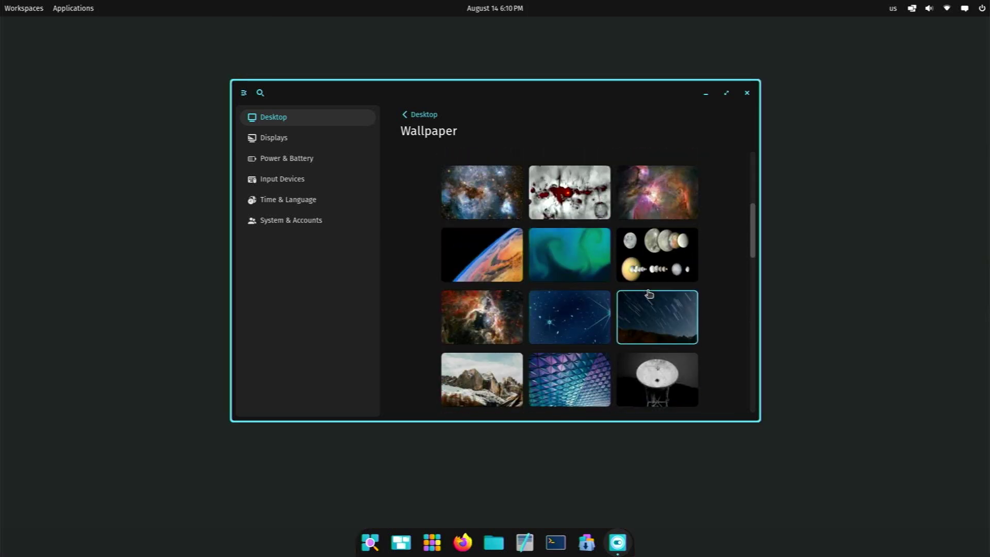
left_click(657, 193)
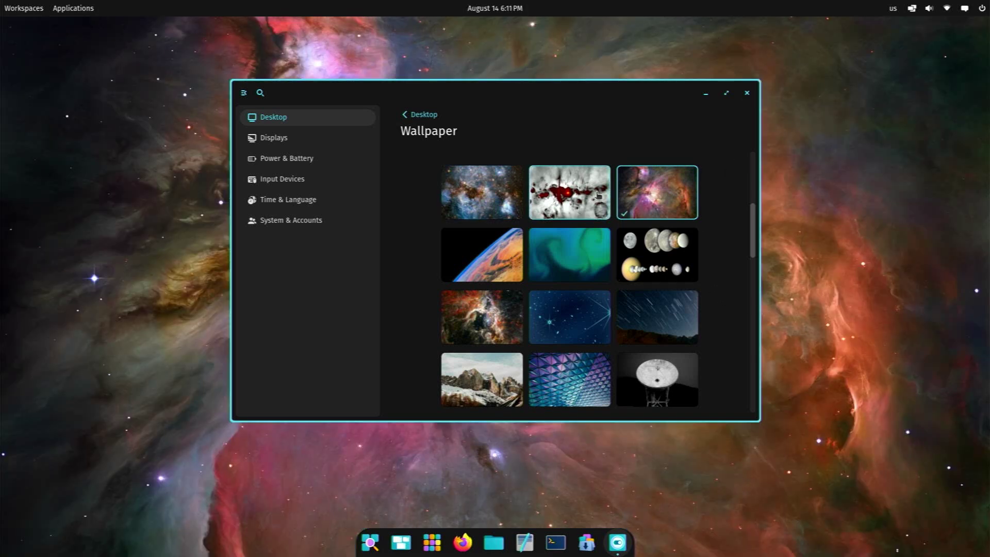
left_click(418, 114)
- Open Appearance, then enlarge the settings window and move it up and left
left_click(588, 223)
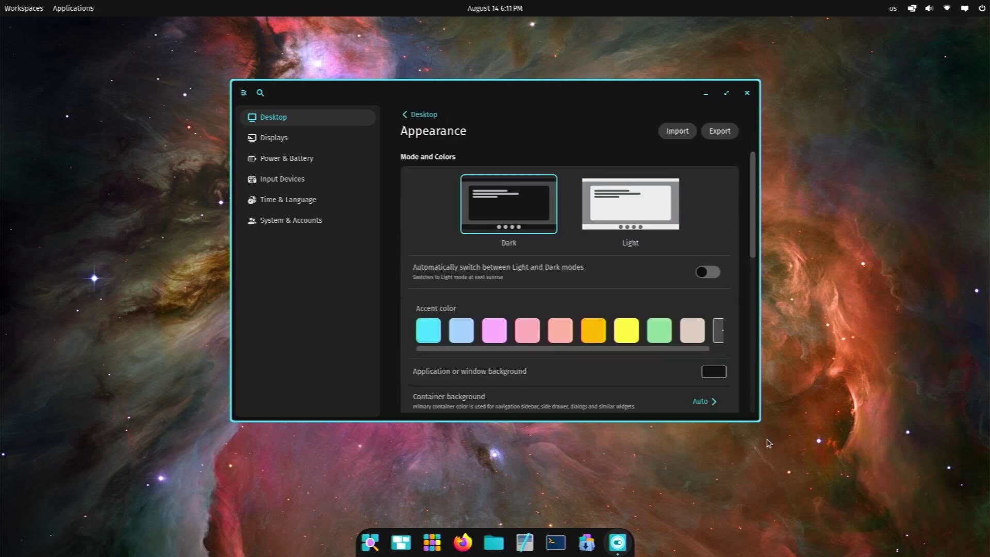
left_click_drag(756, 416, 884, 520)
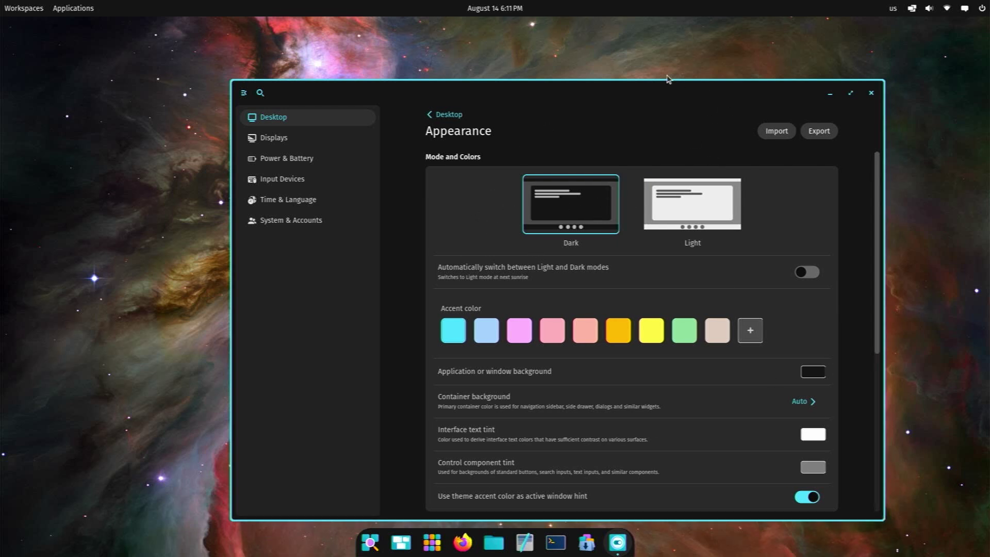
left_click_drag(667, 92, 640, 47)
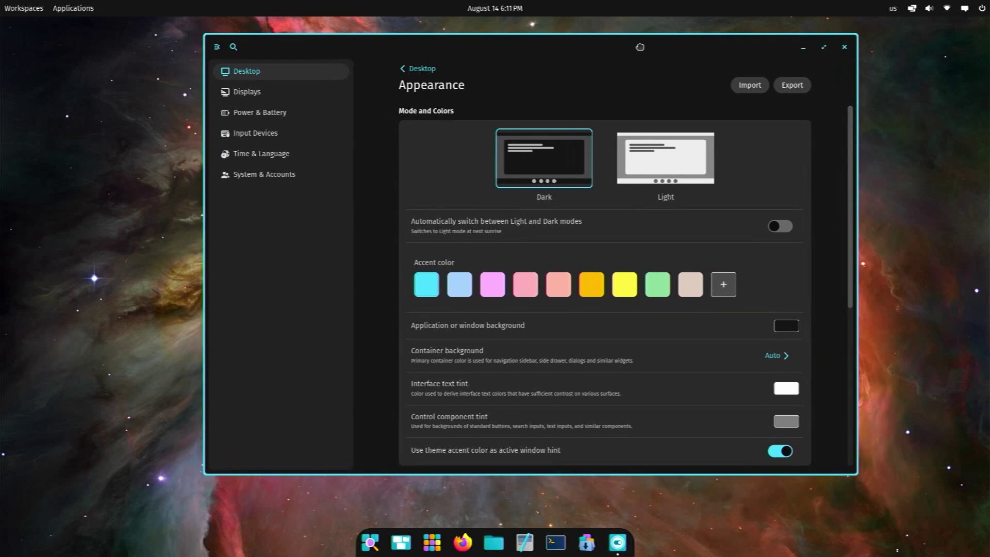
- Try orange and green accent colours, then set the accent back to cyan
left_click(595, 280)
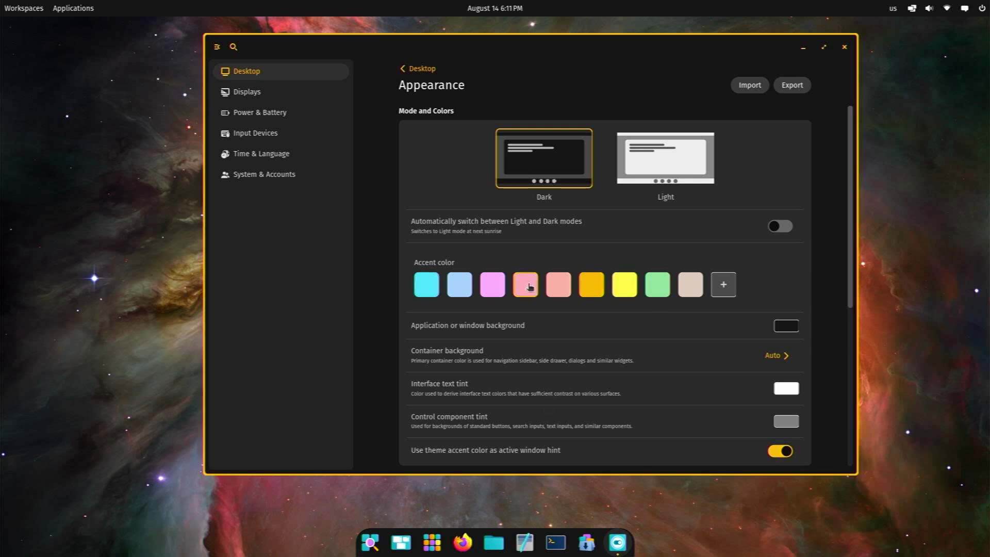
left_click(661, 291)
left_click(425, 284)
- Try red, pink, brown and near-black window backgrounds, then restore the default background
left_click(785, 326)
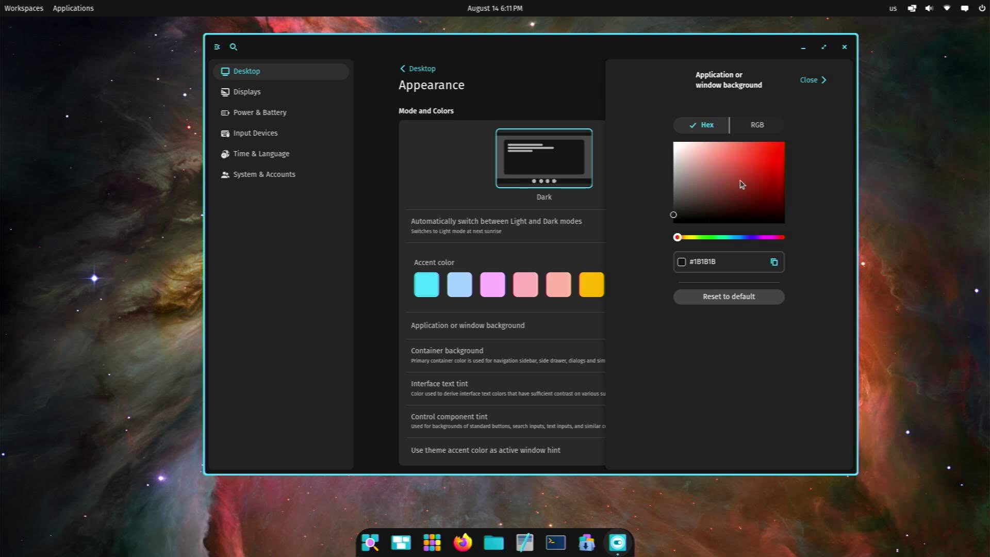
left_click(758, 168)
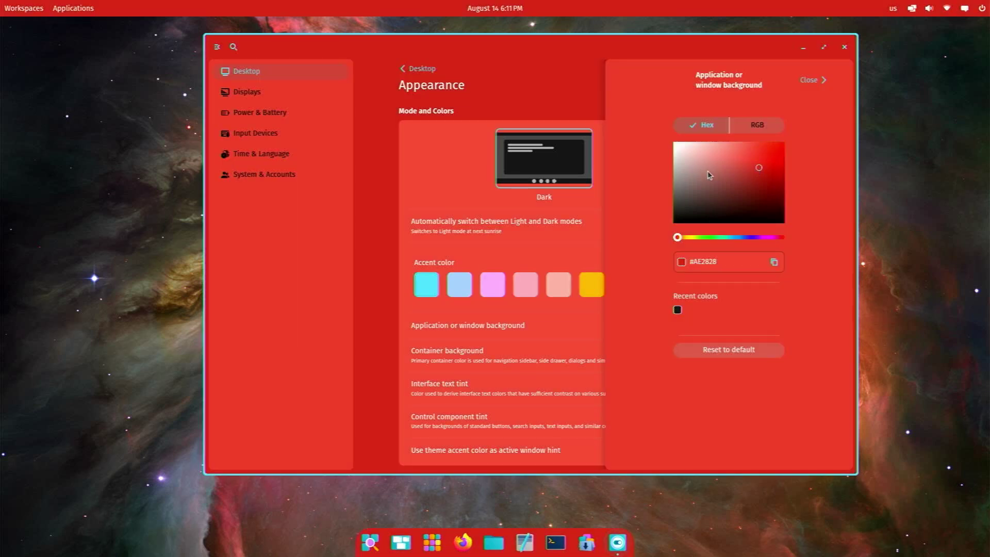
left_click(692, 151)
left_click(716, 198)
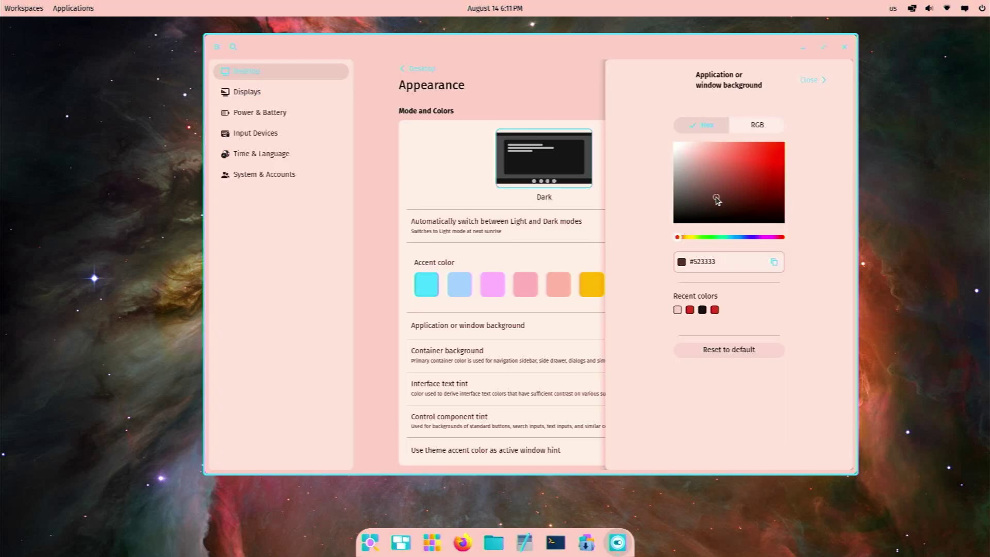
left_click_drag(679, 207, 673, 214)
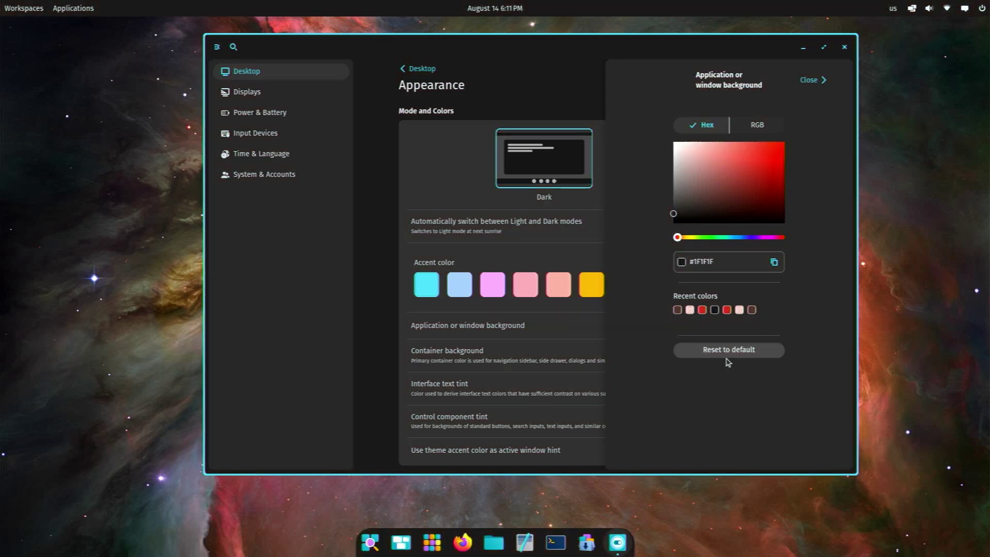
left_click(728, 352)
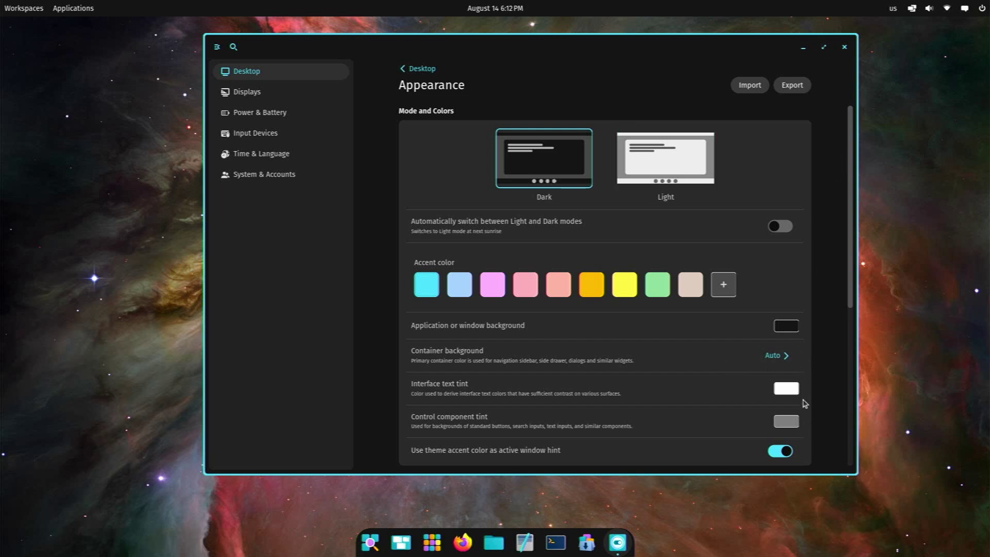
- Tint the interface text green, then reset it to the default white
left_click(786, 391)
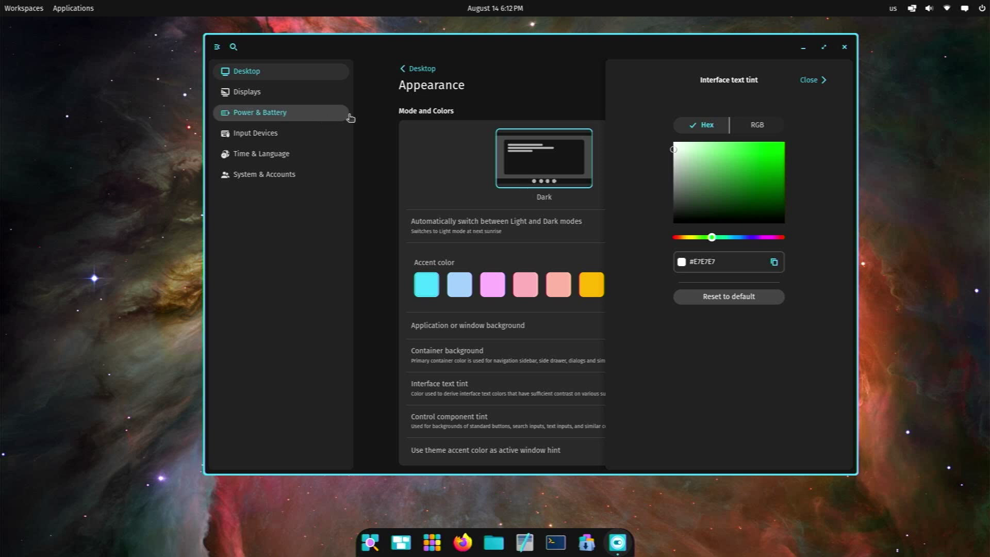
left_click(749, 177)
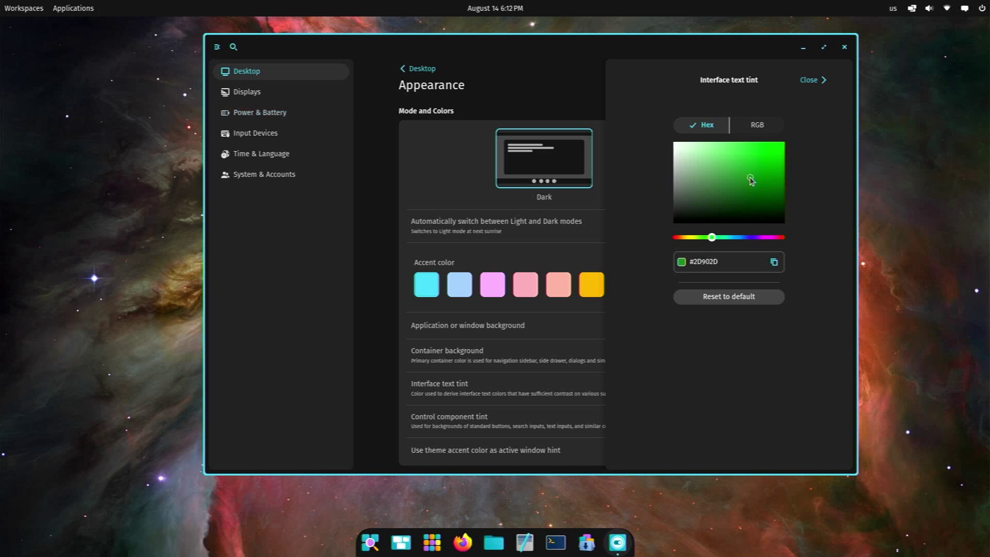
left_click(742, 350)
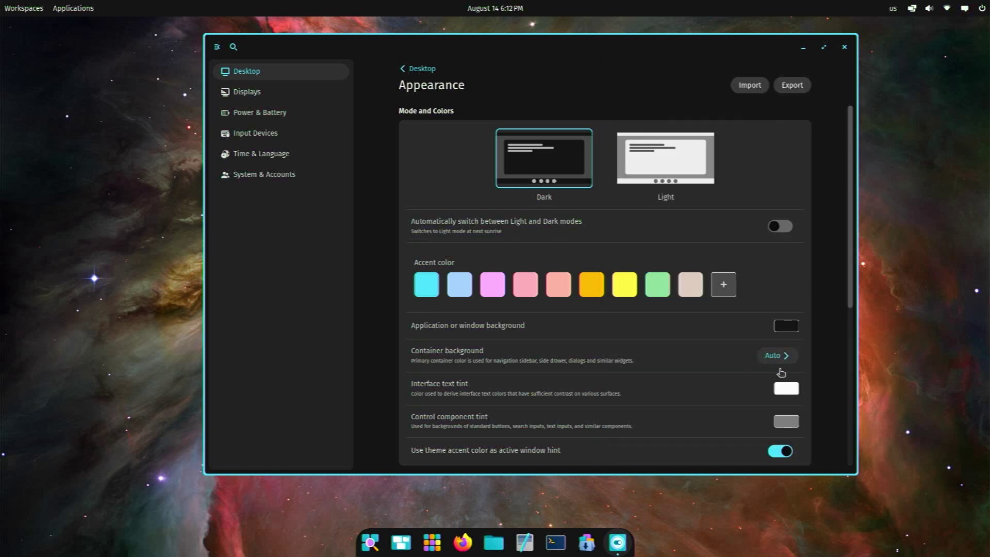
- Try reddish control tints, reset to default grey, and close the colour panel
left_click(786, 421)
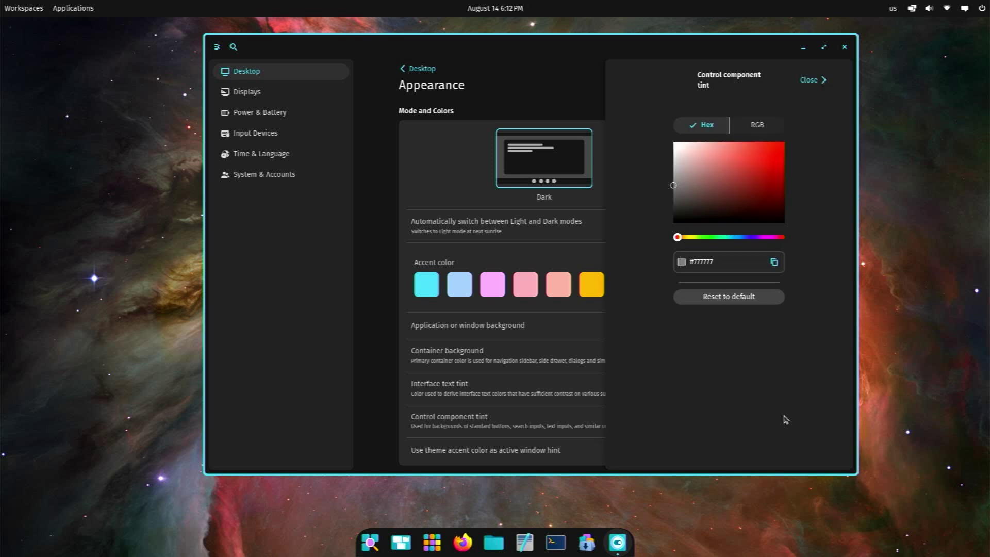
left_click(705, 184)
left_click(752, 164)
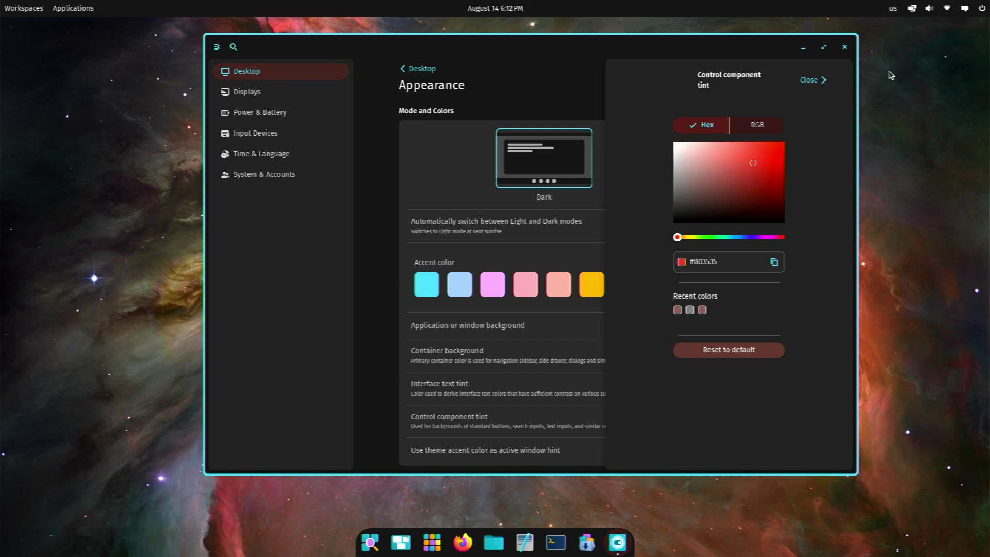
left_click(733, 350)
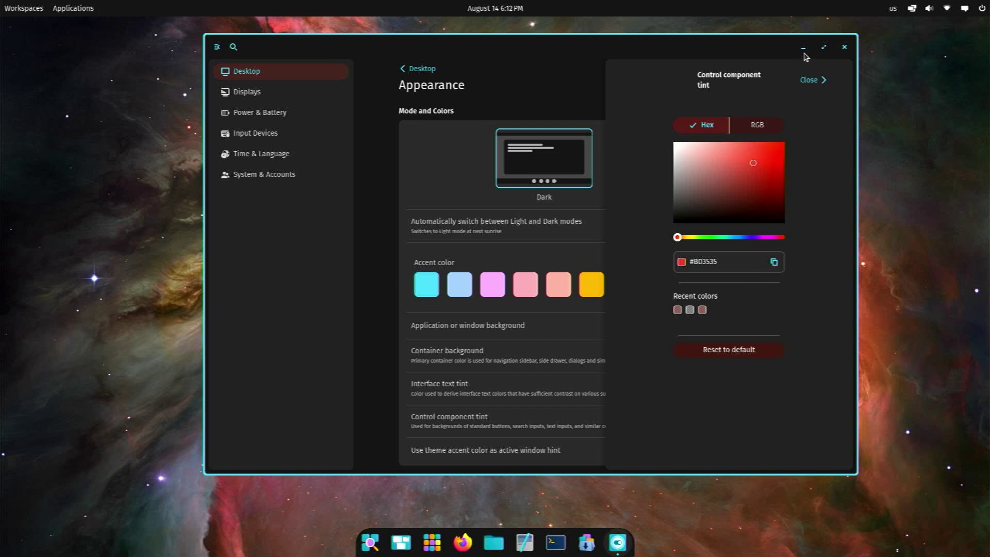
left_click(809, 78)
scroll(698, 389, "down", 3)
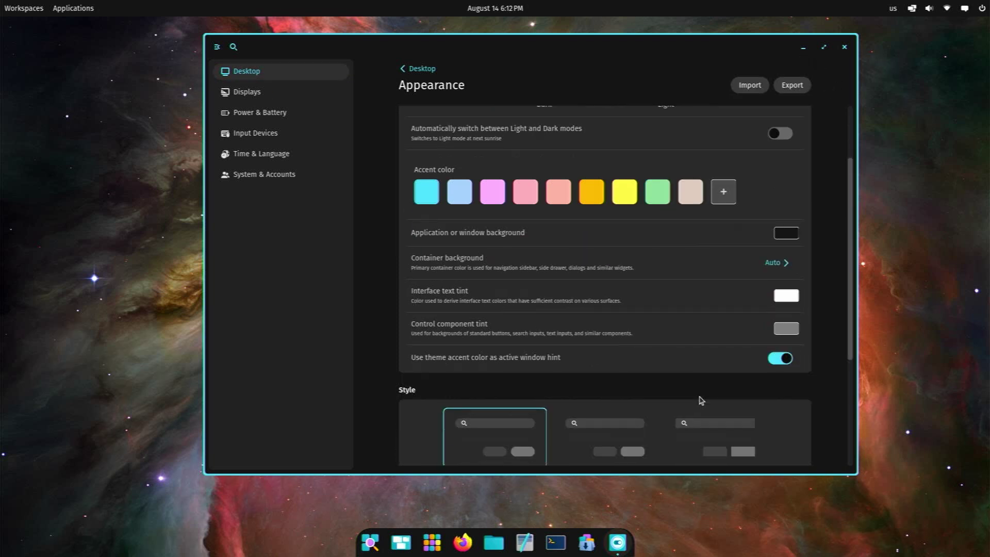
scroll(700, 390, "up", 3)
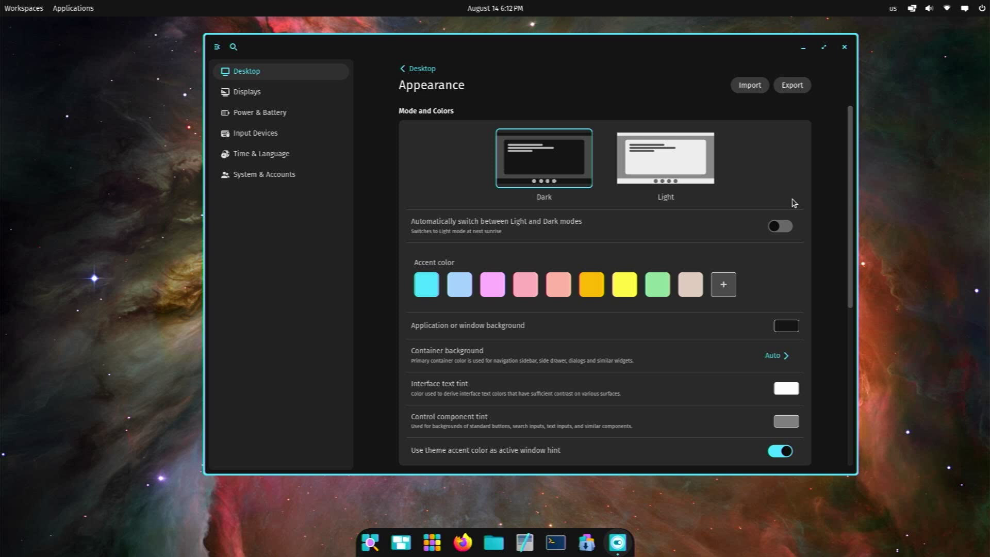
scroll(793, 202, "down", 5)
scroll(794, 202, "down", 3)
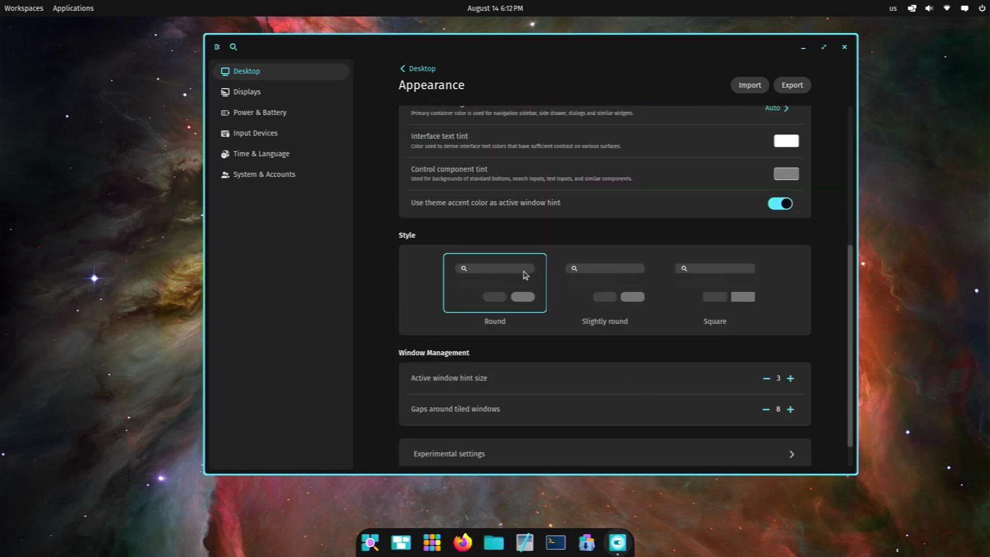
left_click(627, 272)
left_click(686, 272)
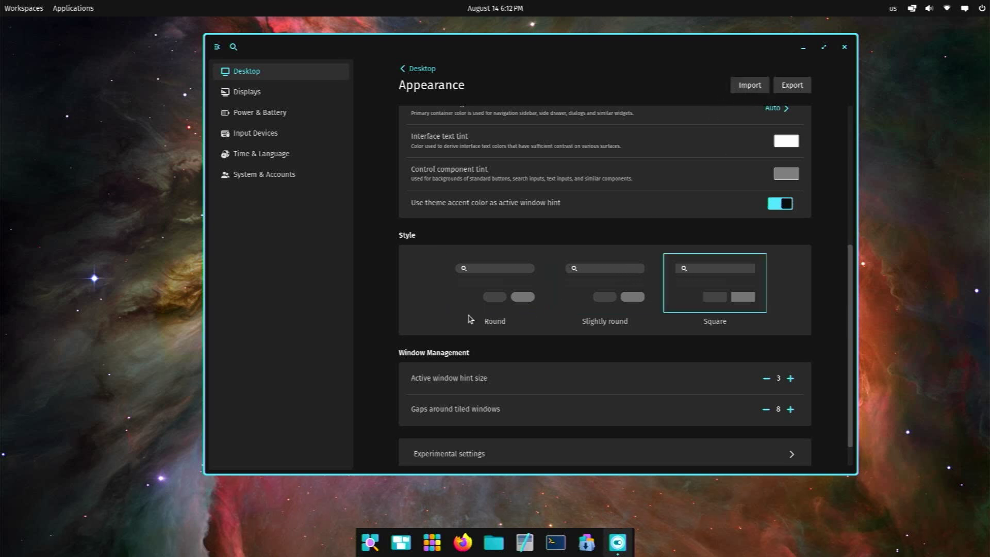
left_click(472, 287)
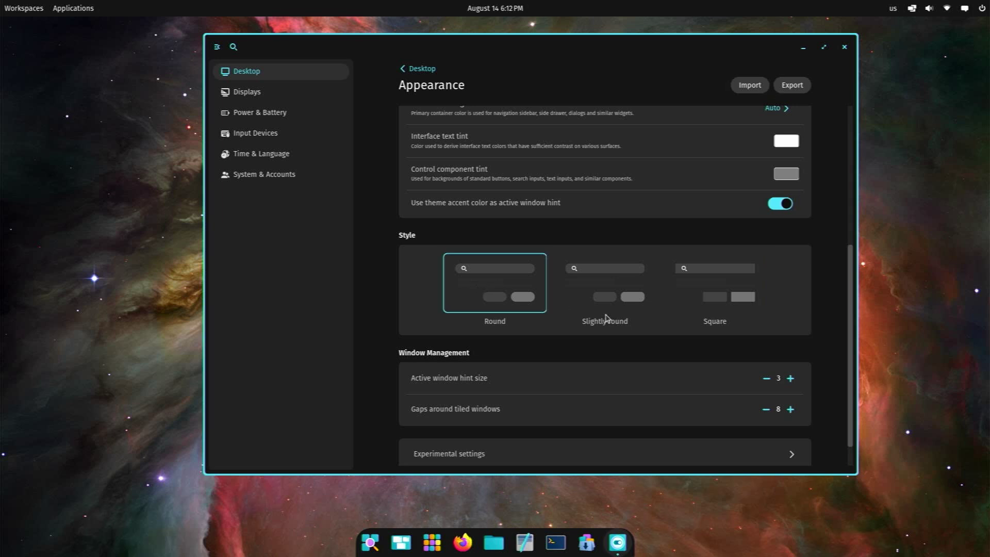
scroll(607, 320, "down", 1)
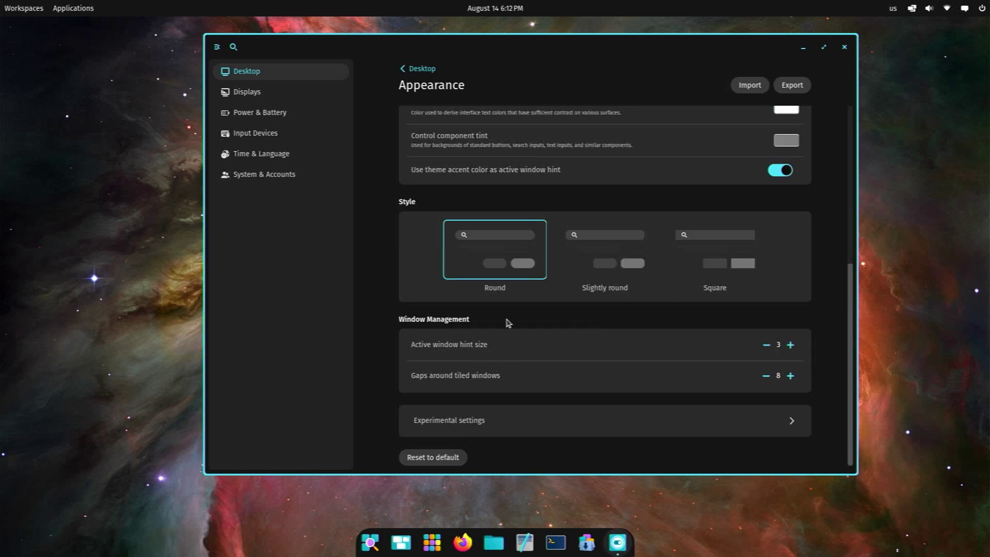
left_click(505, 418)
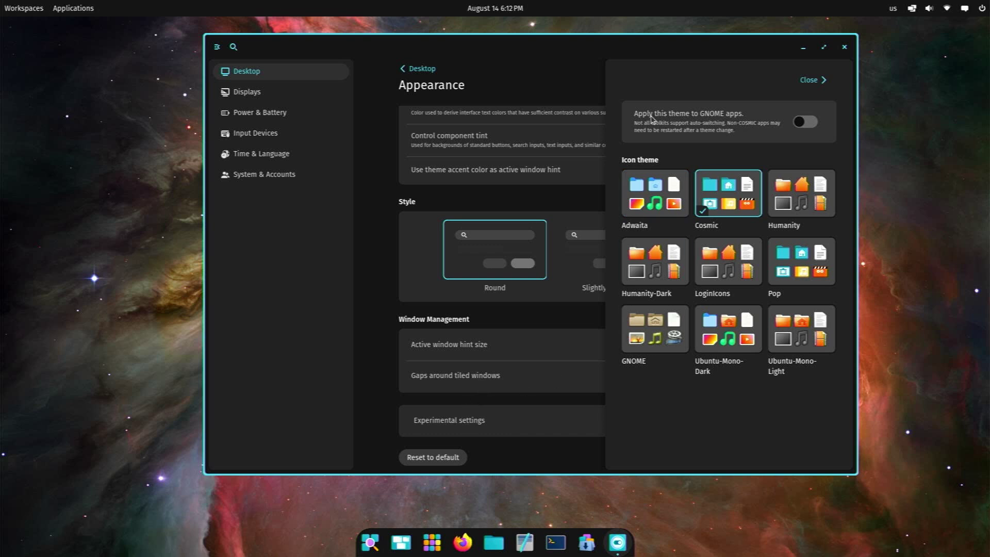
left_click(802, 81)
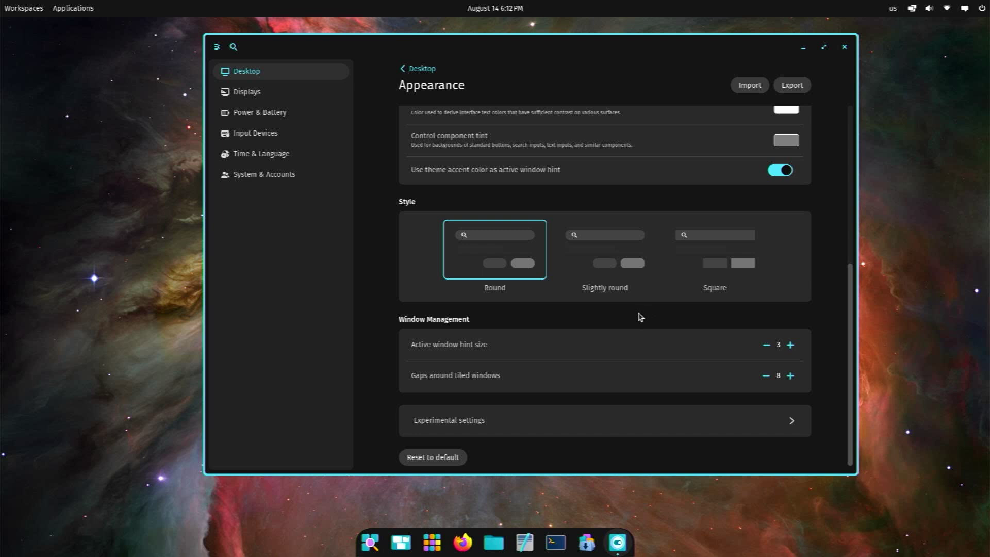
scroll(639, 315, "up", 8)
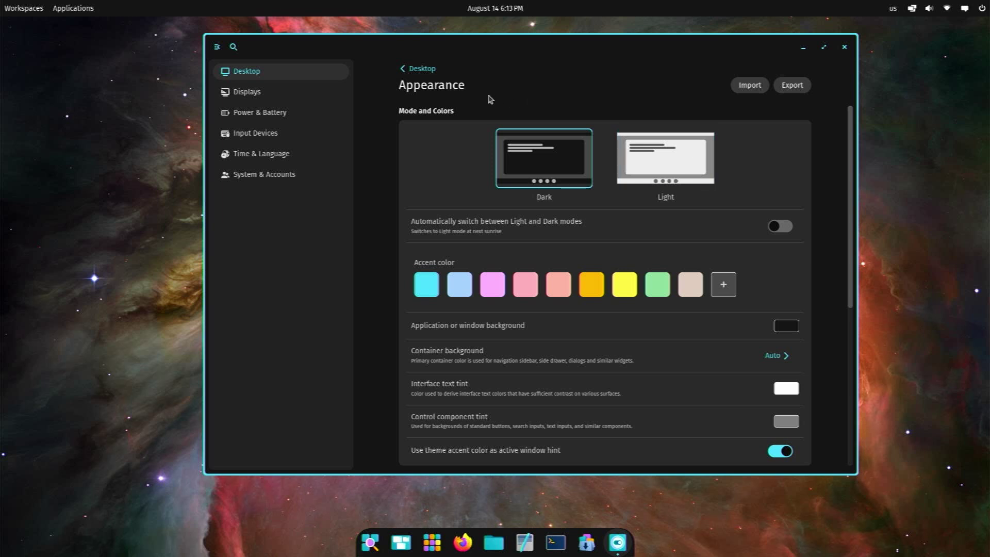
left_click(406, 69)
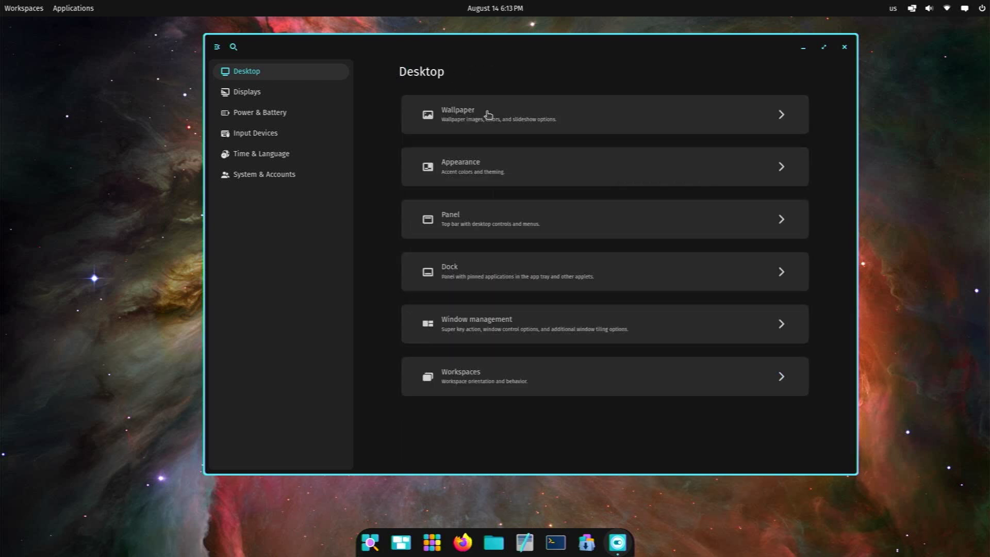
- View the Panel settings and its applet list, then go back to the Desktop list
left_click(467, 222)
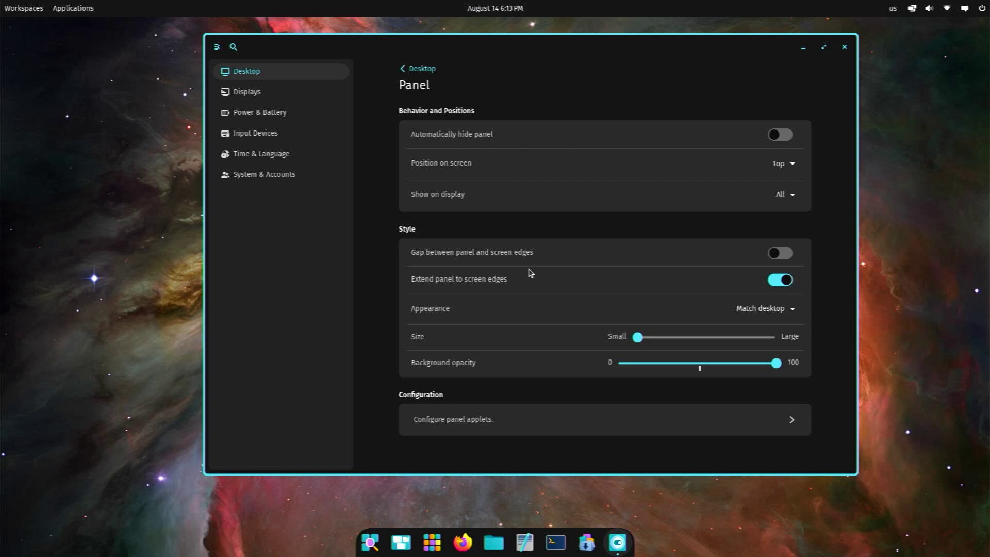
left_click(465, 426)
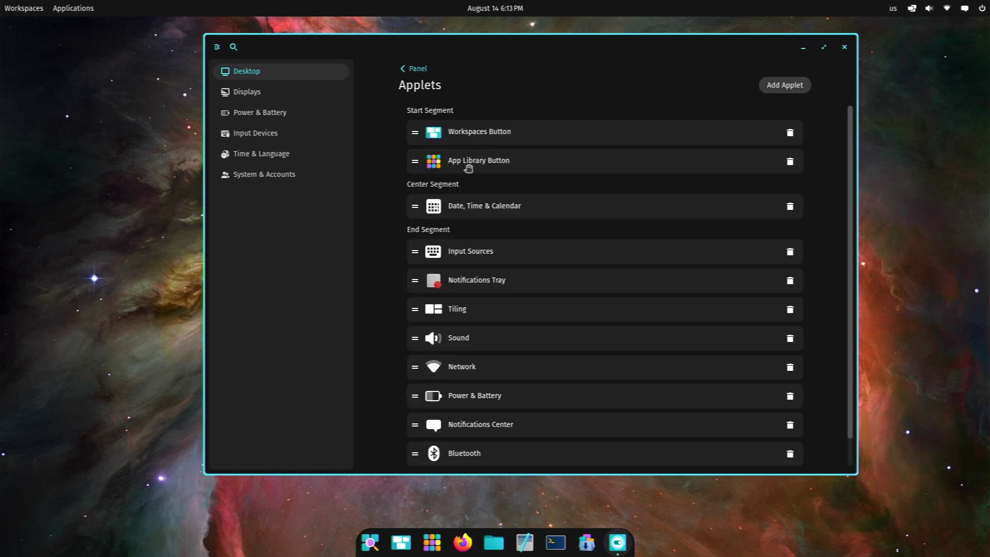
left_click(414, 68)
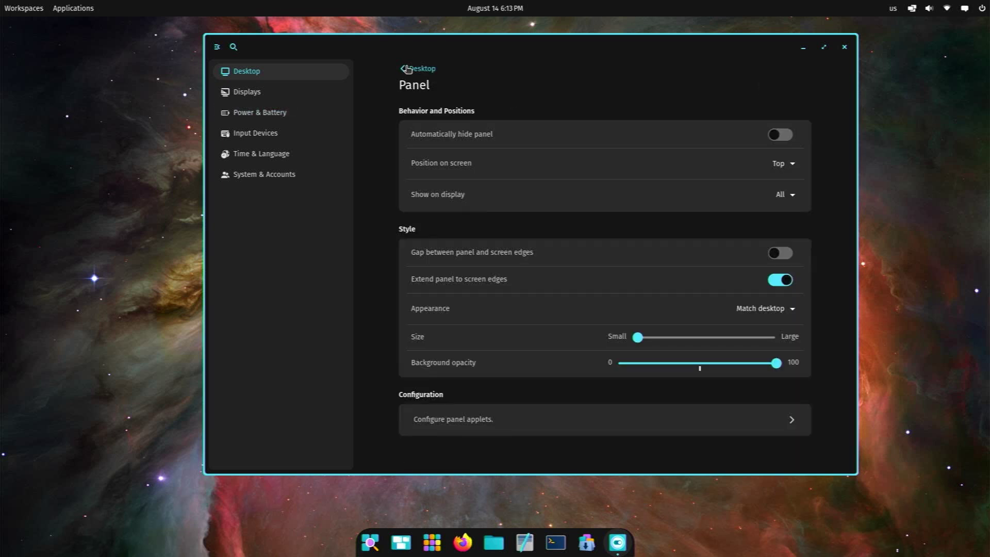
left_click(418, 68)
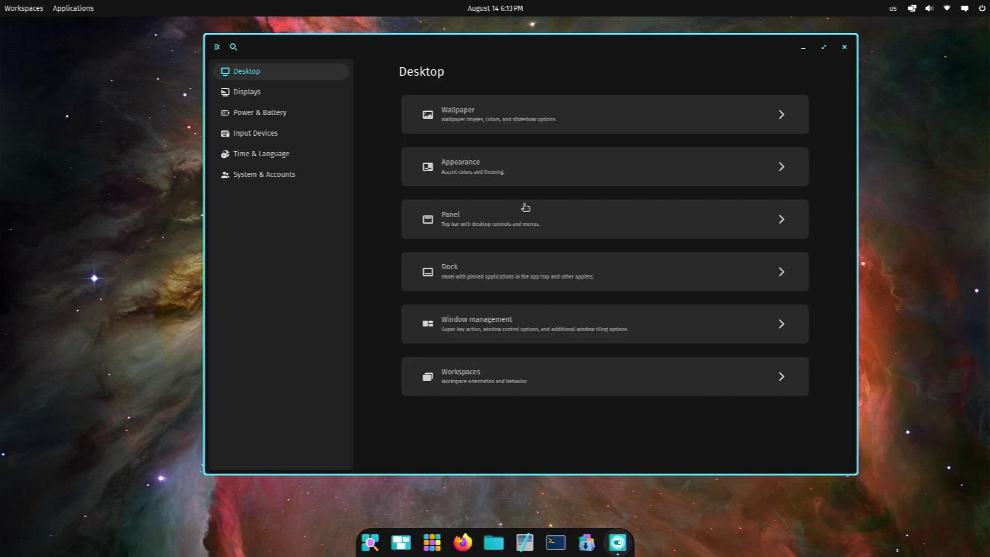
- In Dock settings, shrink then restore the dock size and toggle the edge gap back off
left_click(513, 286)
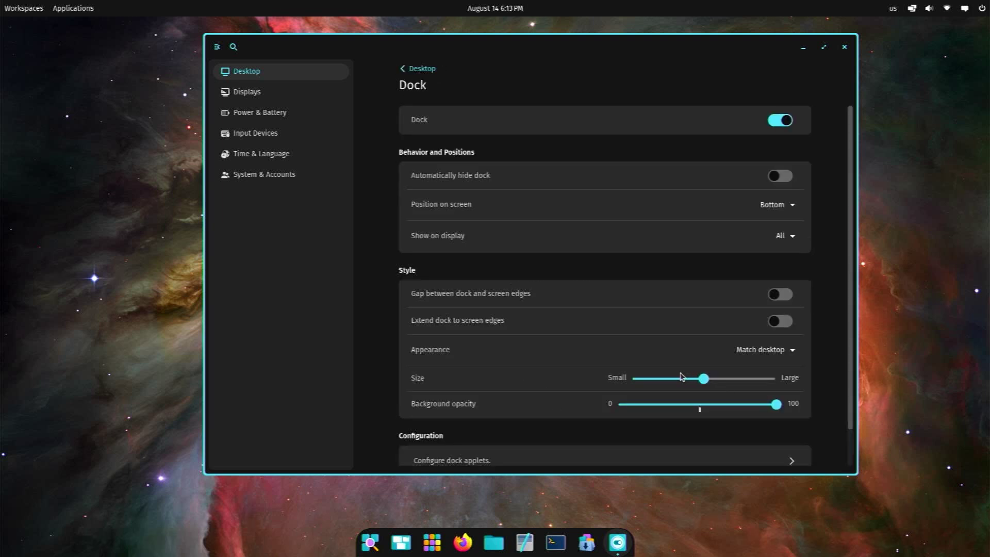
left_click(662, 378)
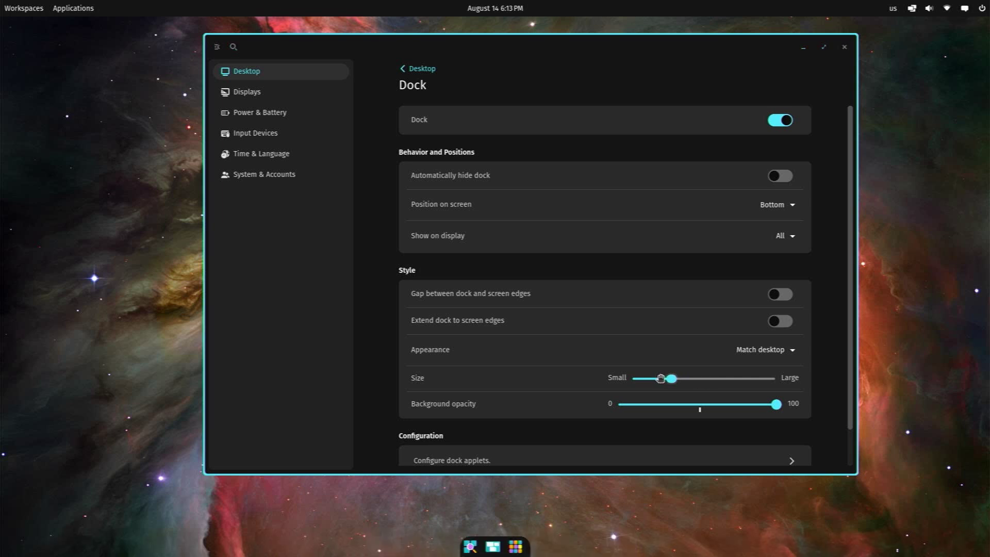
left_click(712, 379)
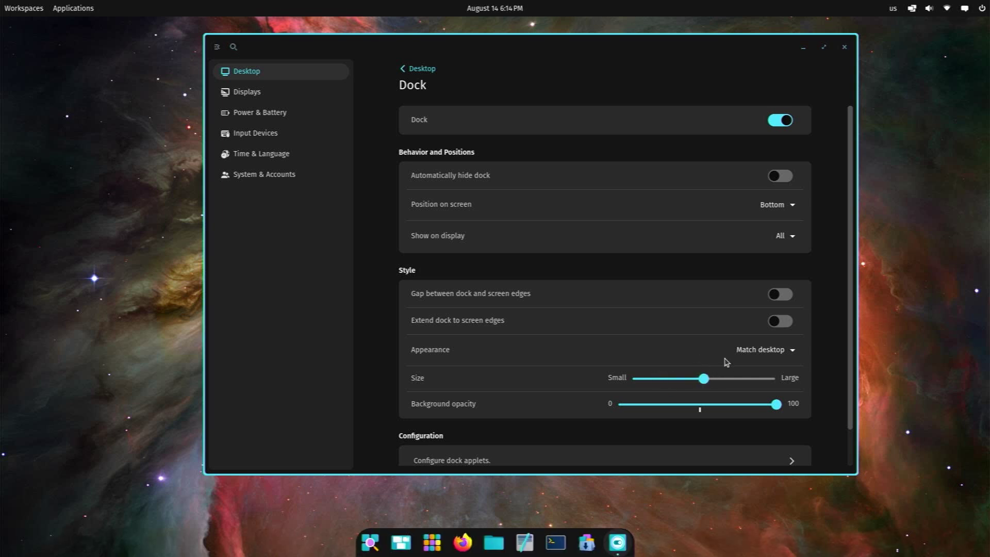
left_click(785, 297)
left_click(784, 297)
left_click(786, 293)
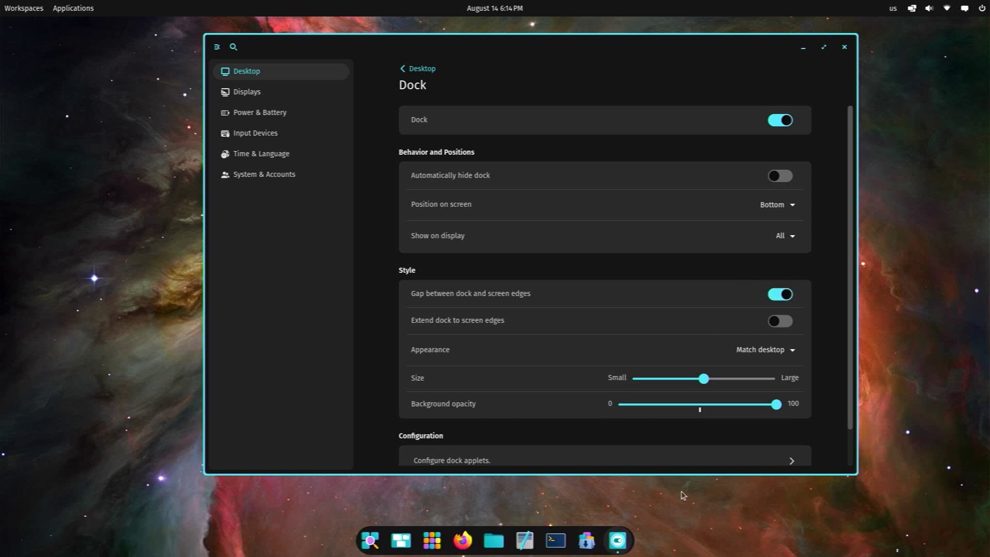
left_click(782, 295)
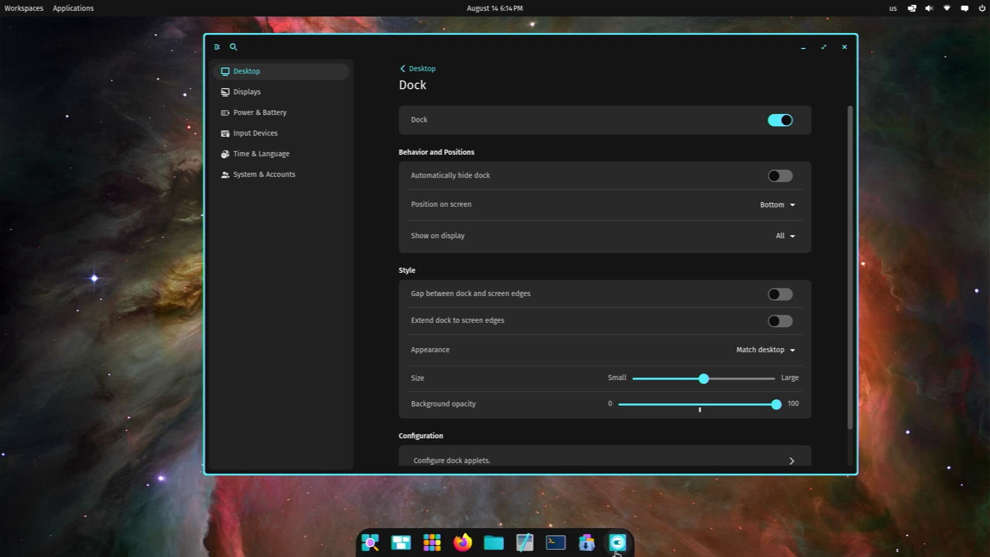
- View the list of dock applets and return to the Dock settings
scroll(517, 319, "down", 2)
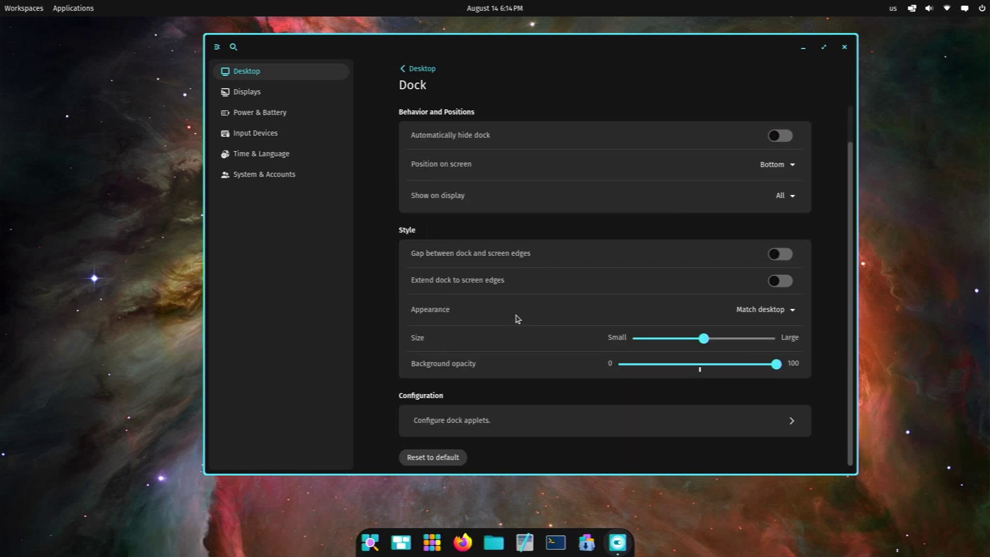
left_click(492, 426)
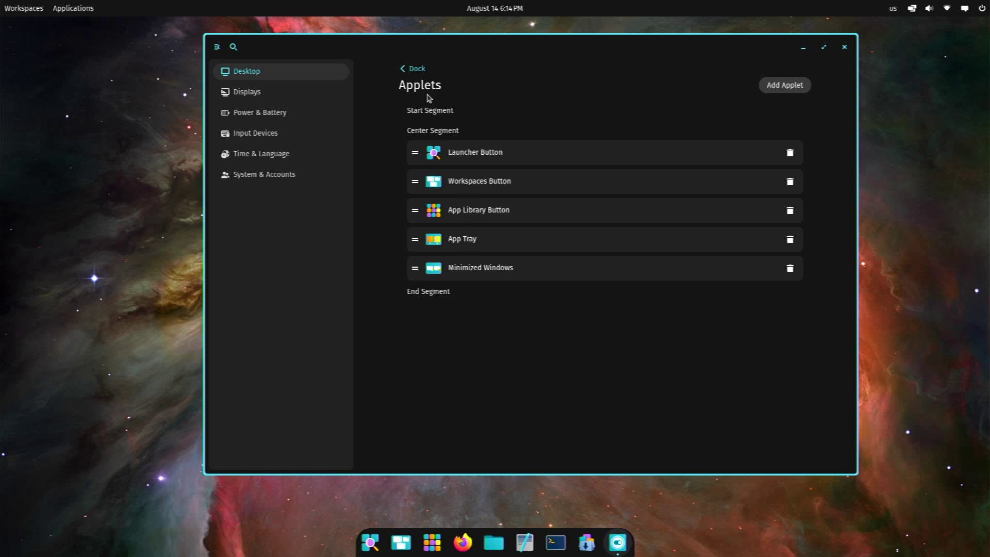
left_click(418, 70)
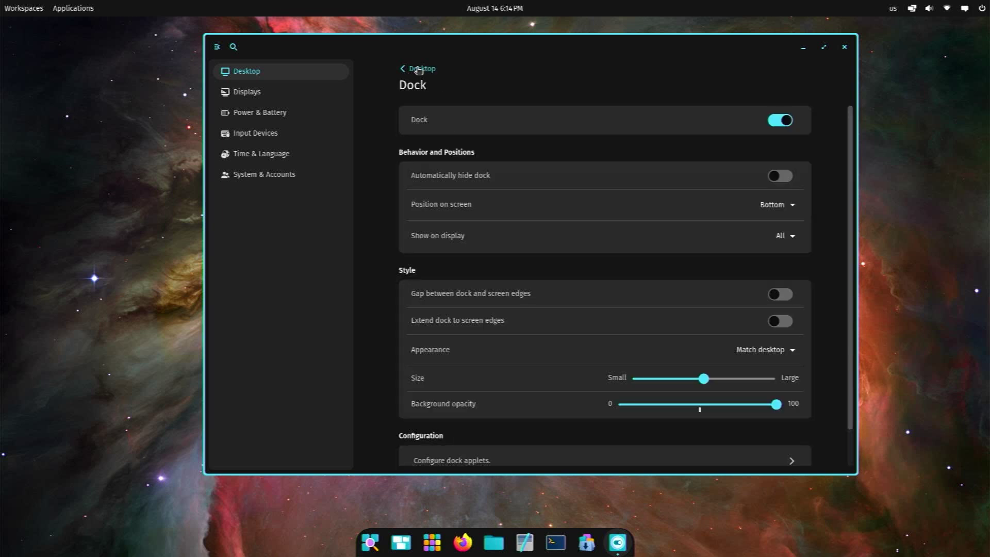
- Open the Workspaces settings and preview the current vertical workspaces layout
left_click(419, 70)
left_click(497, 330)
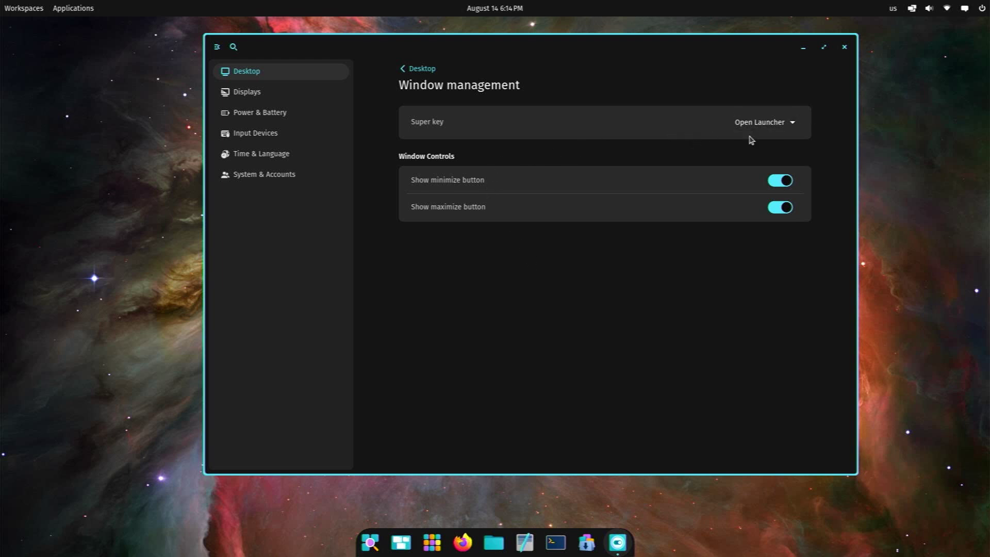
left_click(402, 73)
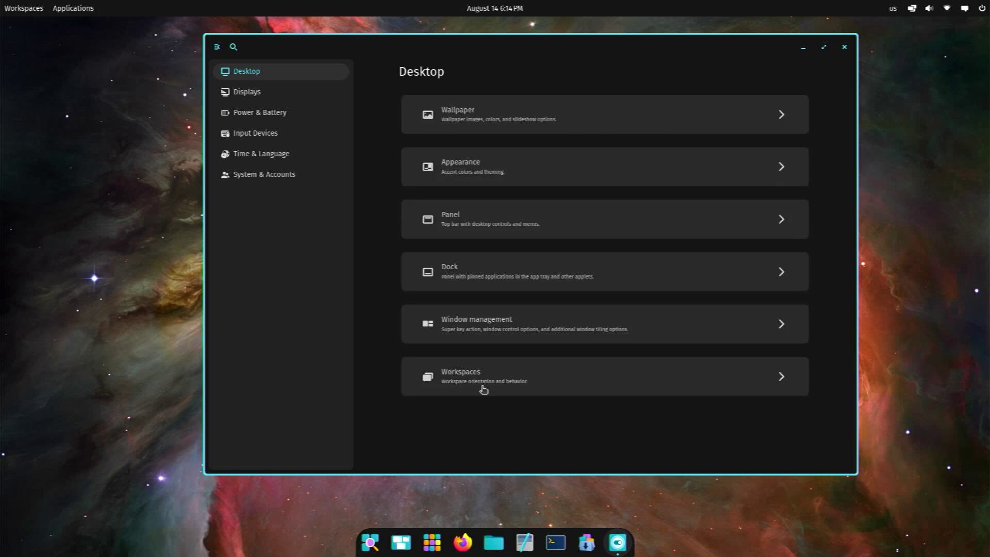
left_click(483, 388)
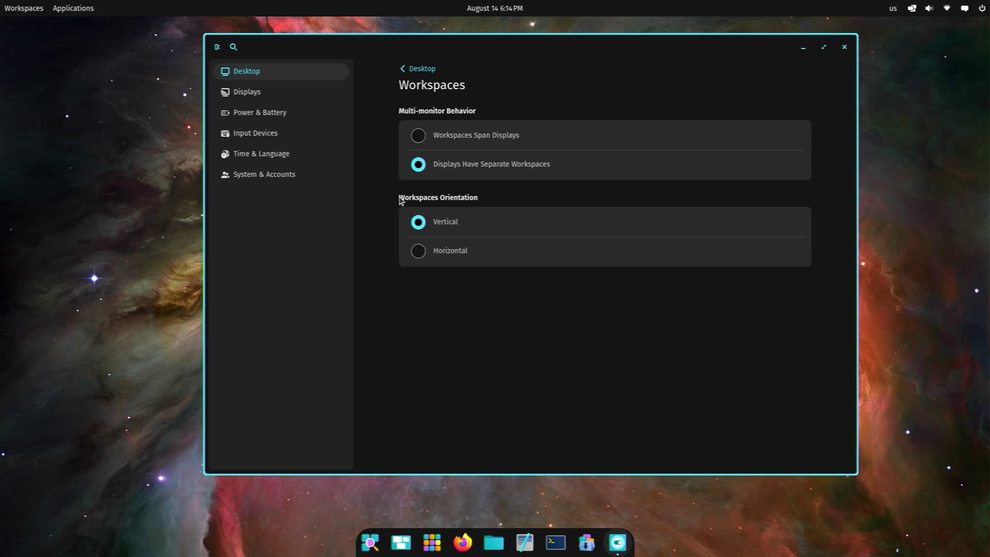
left_click(16, 8)
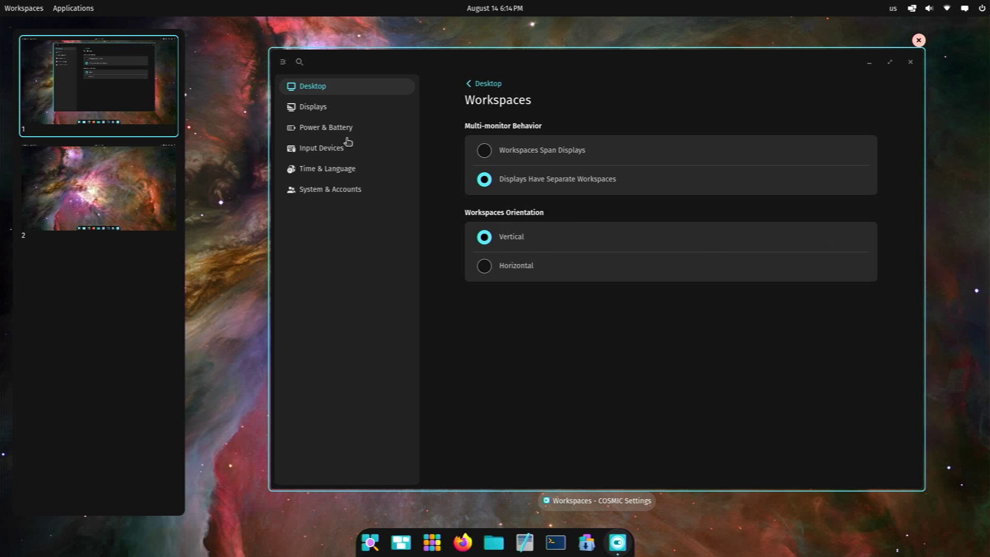
left_click(509, 281)
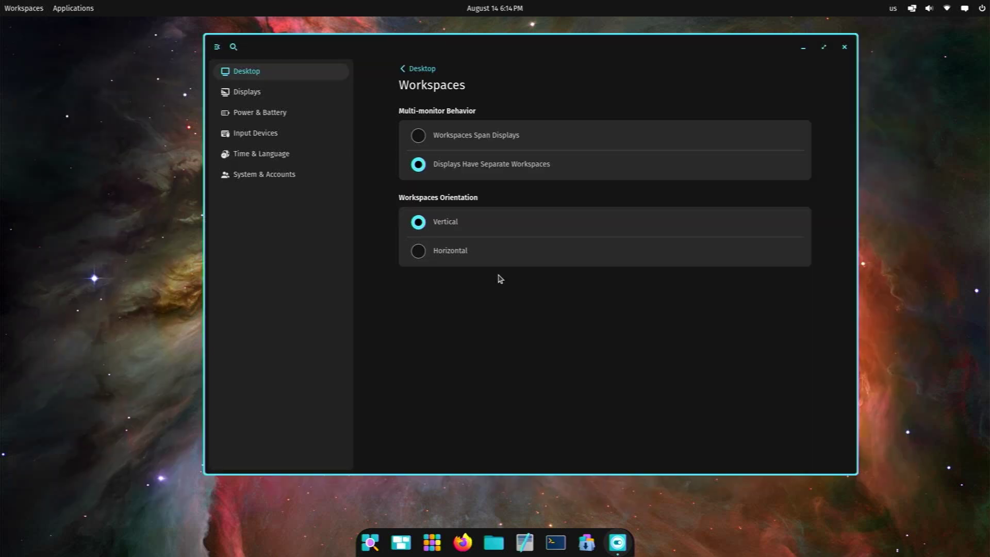
- Set workspace orientation to Horizontal, preview it, and return to the Desktop list
left_click(451, 248)
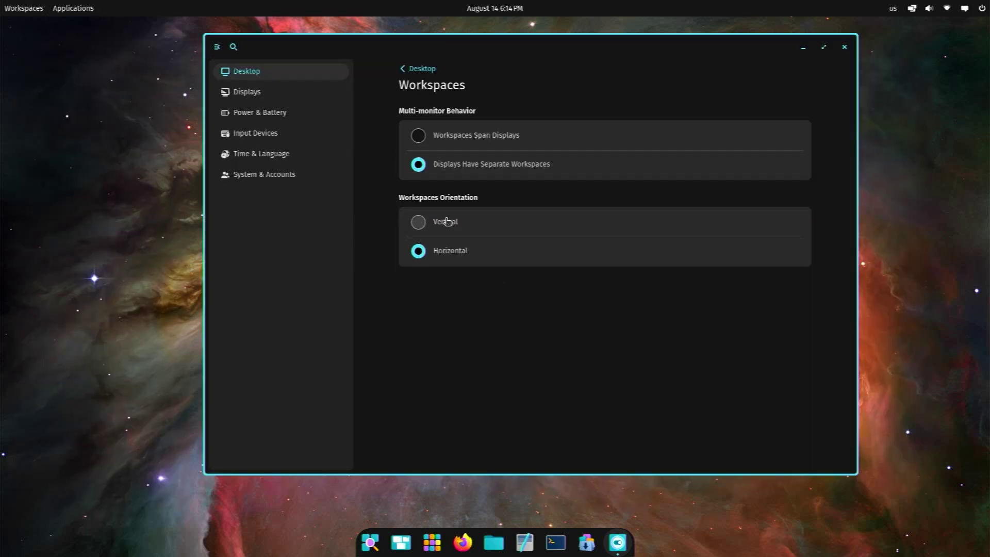
left_click(15, 6)
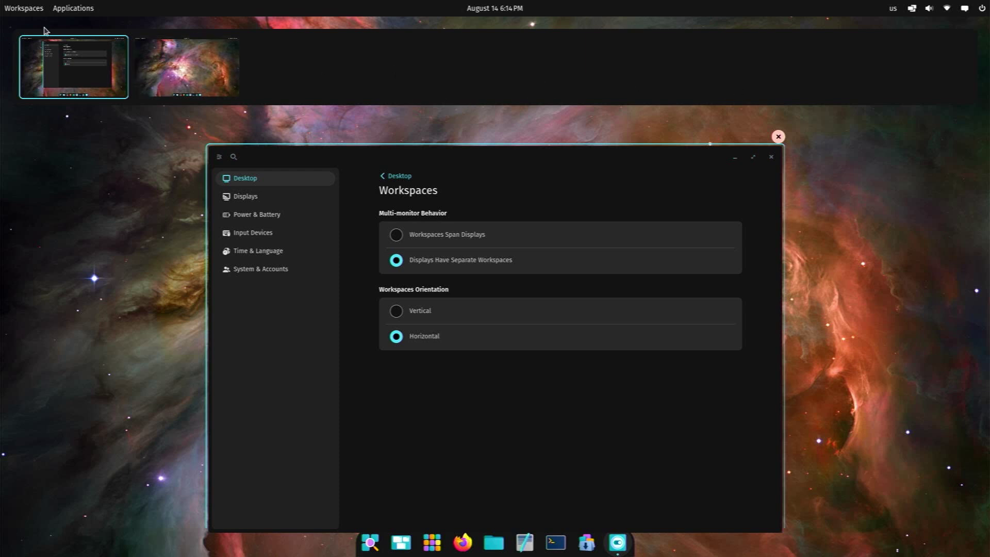
left_click(464, 434)
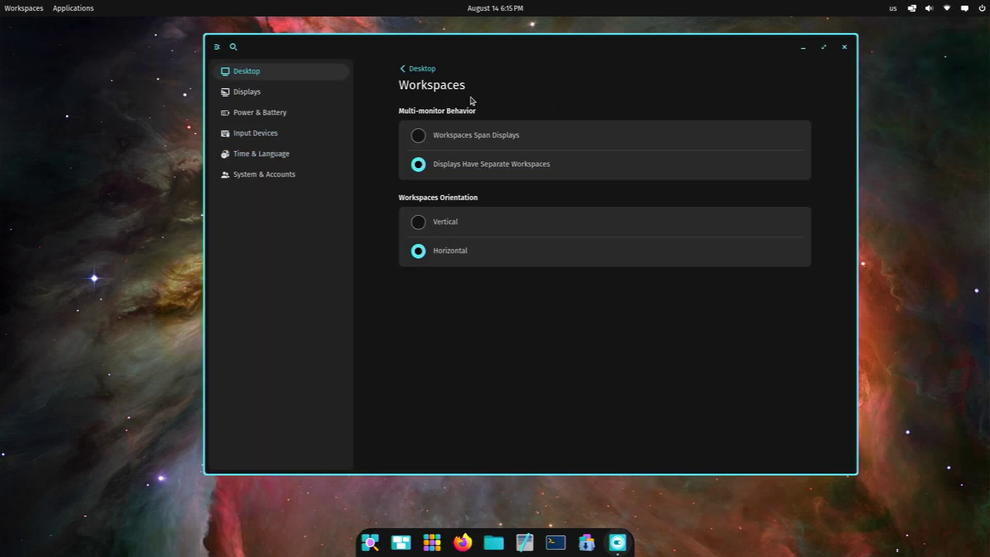
left_click(408, 69)
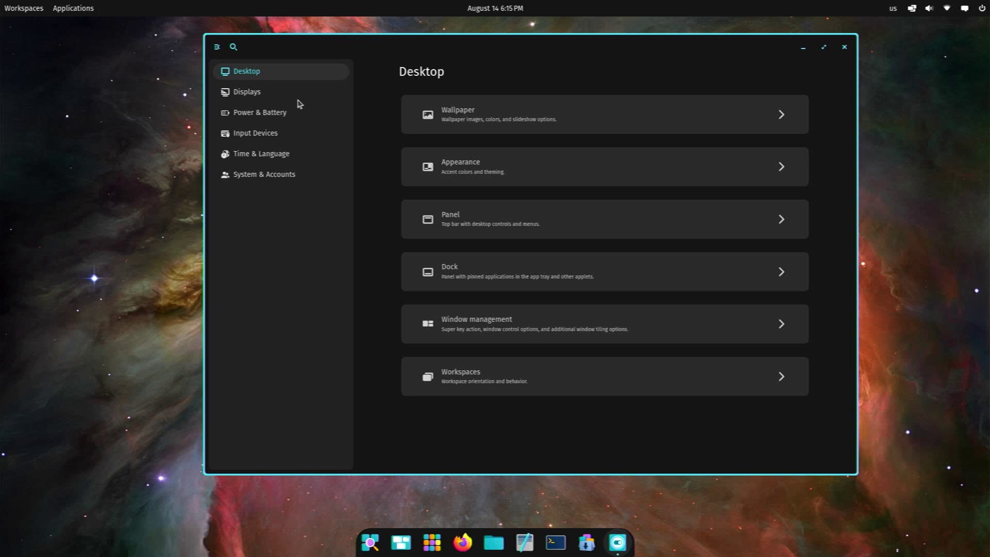
- Check the Displays scale options leaving 100%, then view Power & Battery and Input Devices
left_click(247, 97)
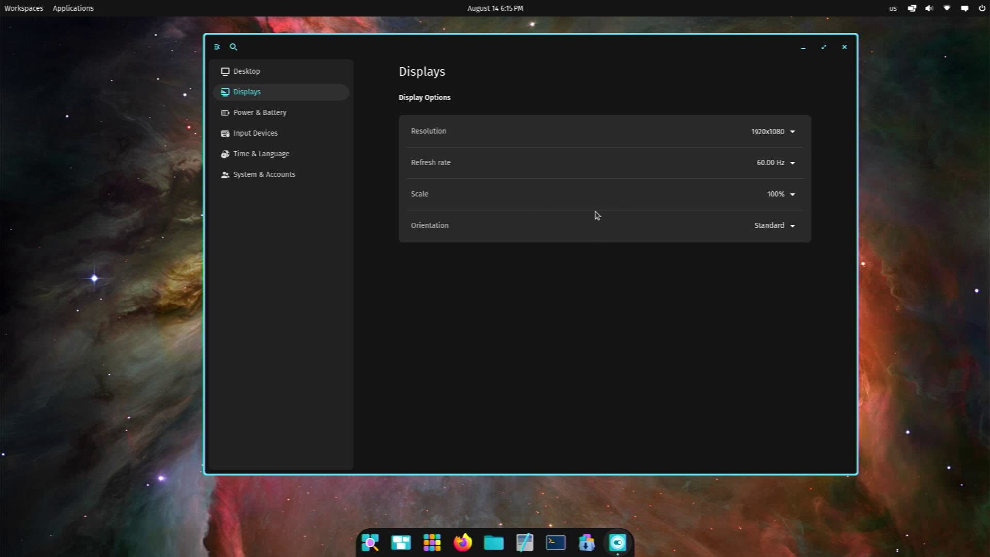
left_click(776, 196)
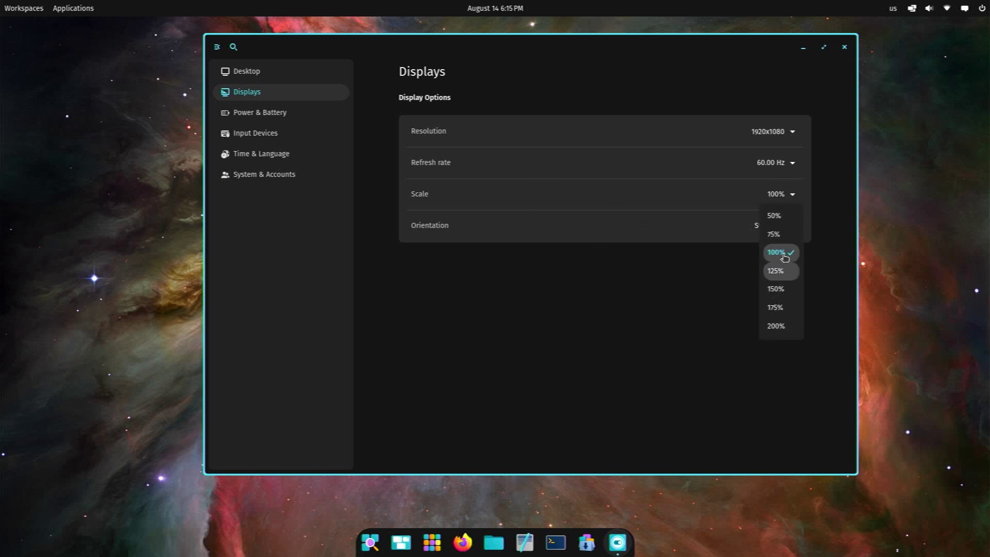
left_click(787, 199)
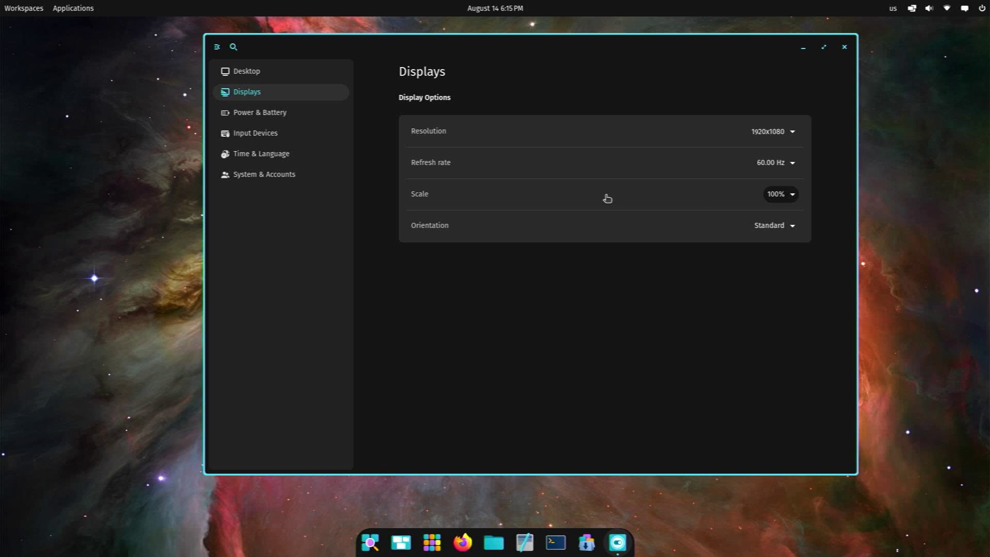
left_click(273, 114)
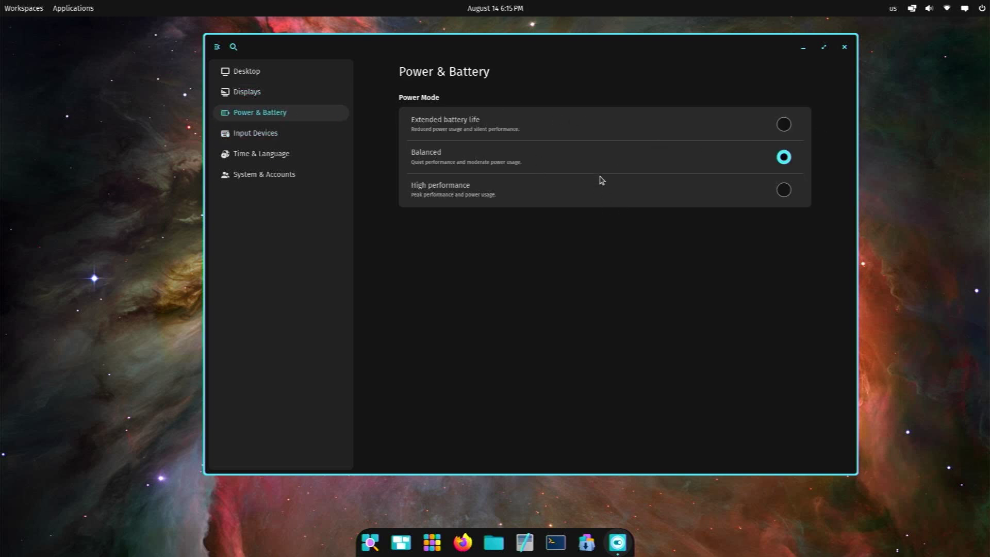
left_click(247, 134)
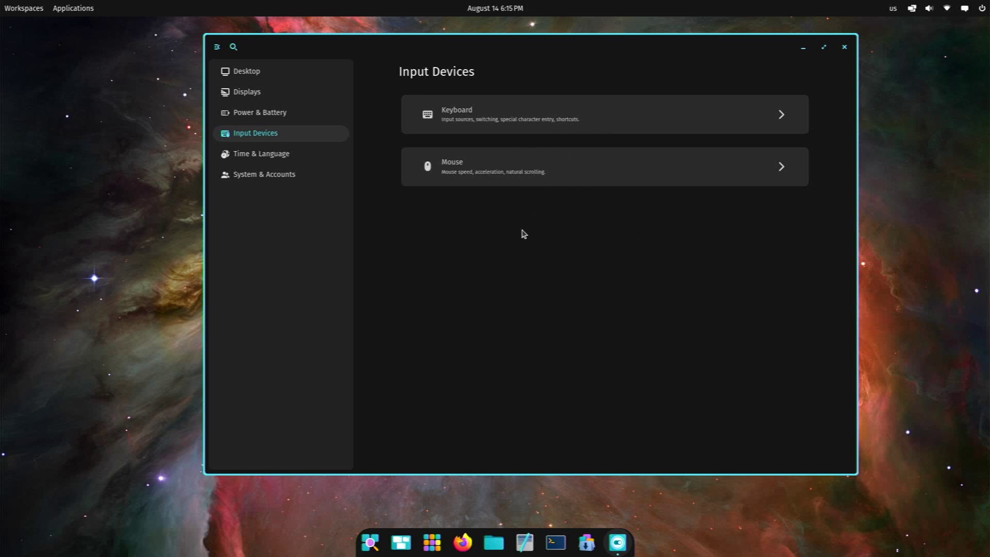
- Browse the Date & Time and Region & Language pages under Time & Language
left_click(268, 155)
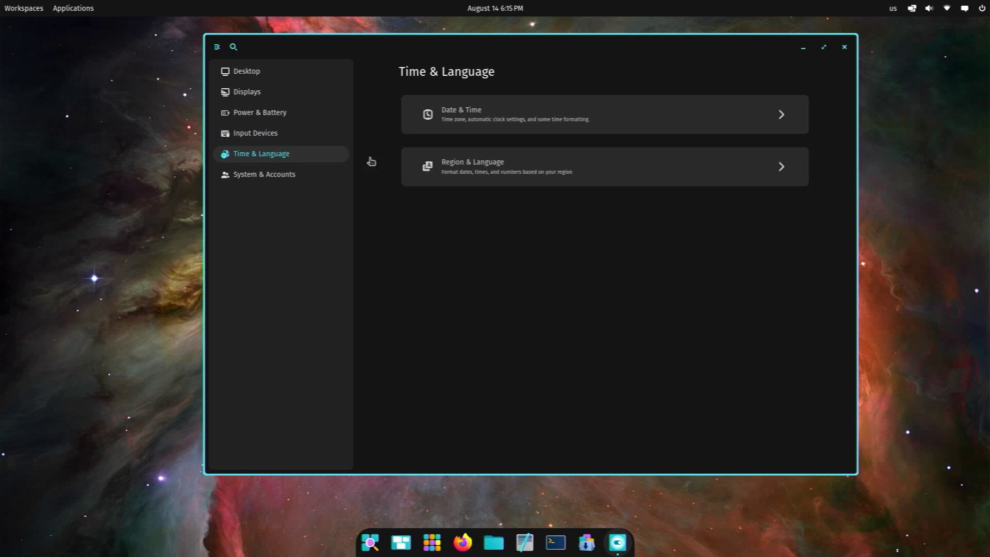
left_click(520, 123)
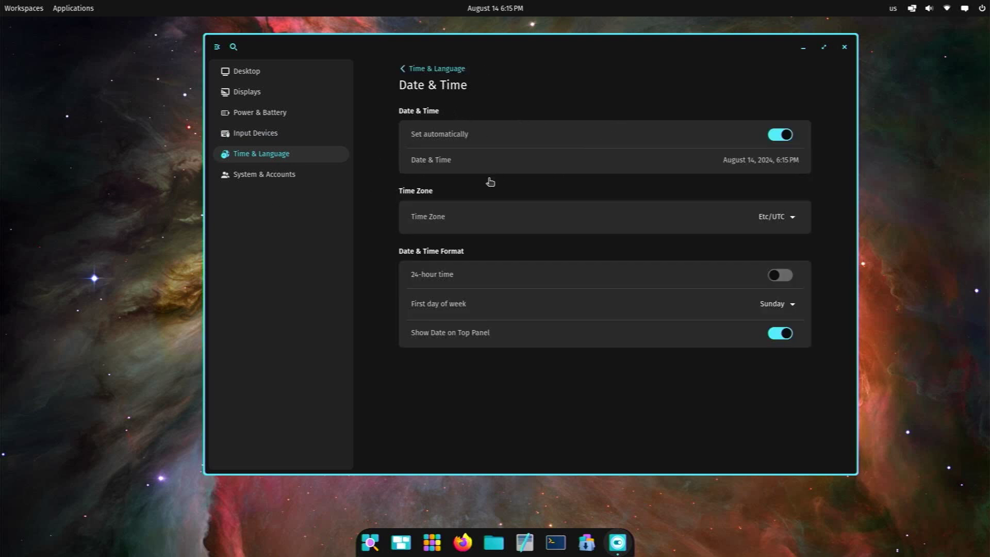
left_click(407, 70)
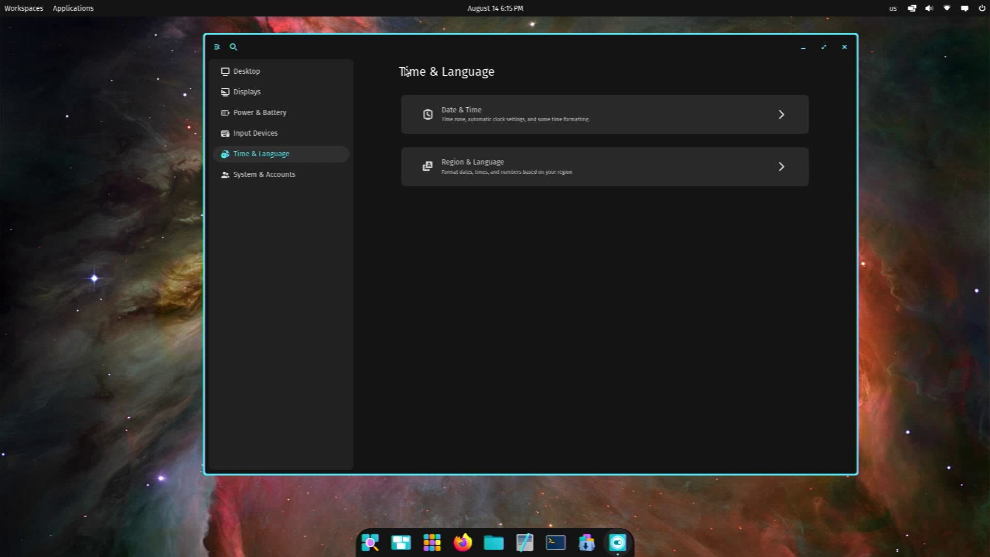
left_click(452, 172)
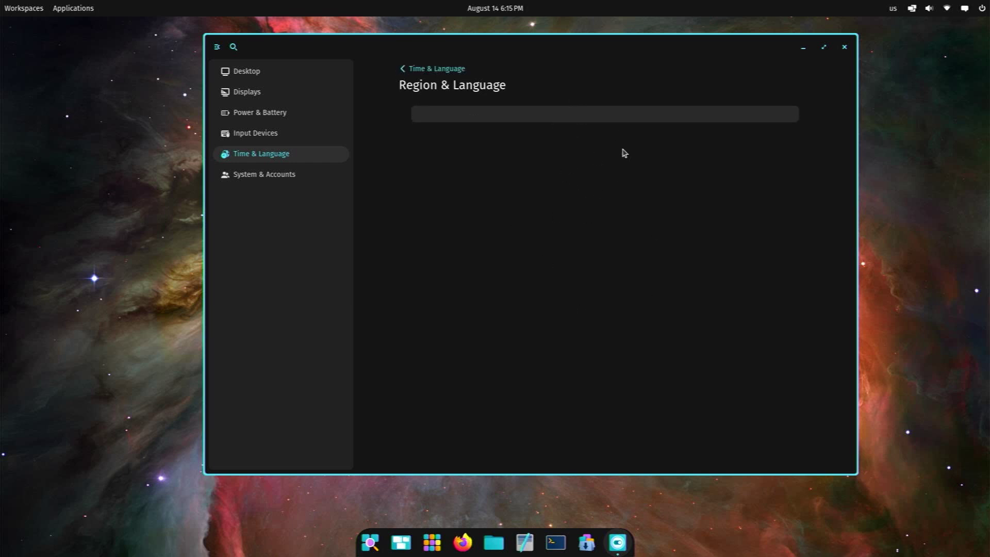
left_click(401, 71)
- In System & Accounts, view the Users page, then the About page
left_click(266, 182)
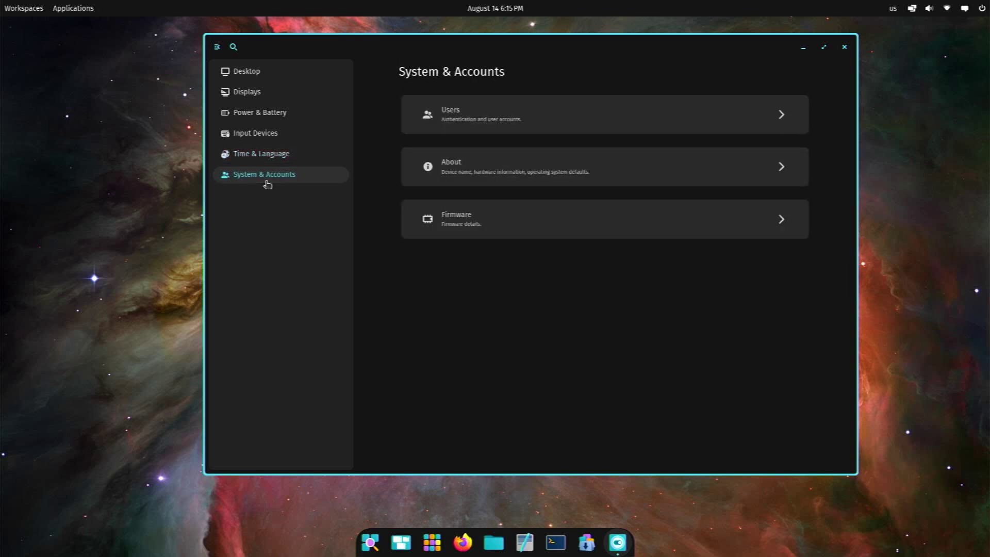
left_click(528, 124)
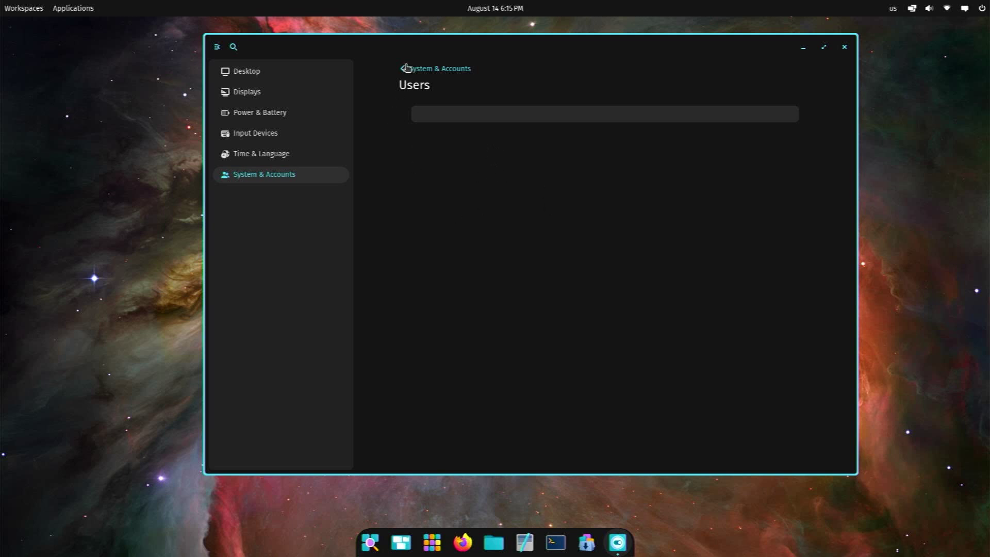
left_click(406, 68)
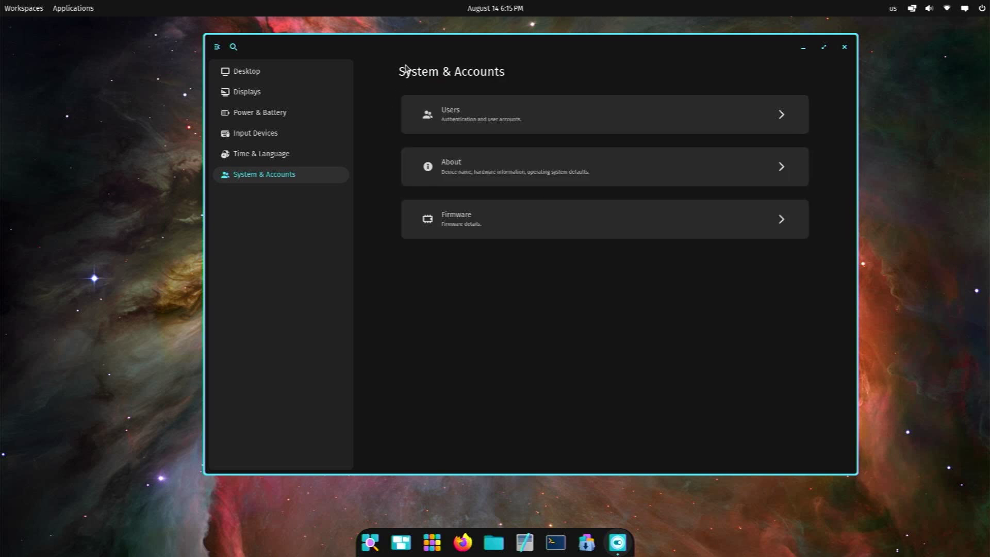
left_click(525, 178)
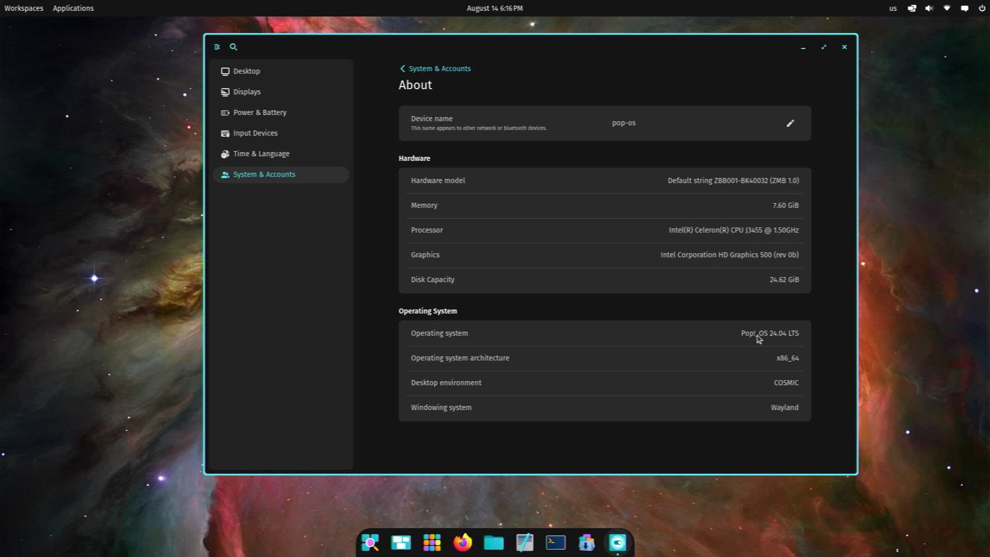
- Briefly bring up the file manager, then close the Settings window
left_click(491, 547)
left_click(789, 365)
left_click(844, 46)
- Launch Usage and check its Memory page, then its Storage page showing 14.7 GB available
left_click(75, 8)
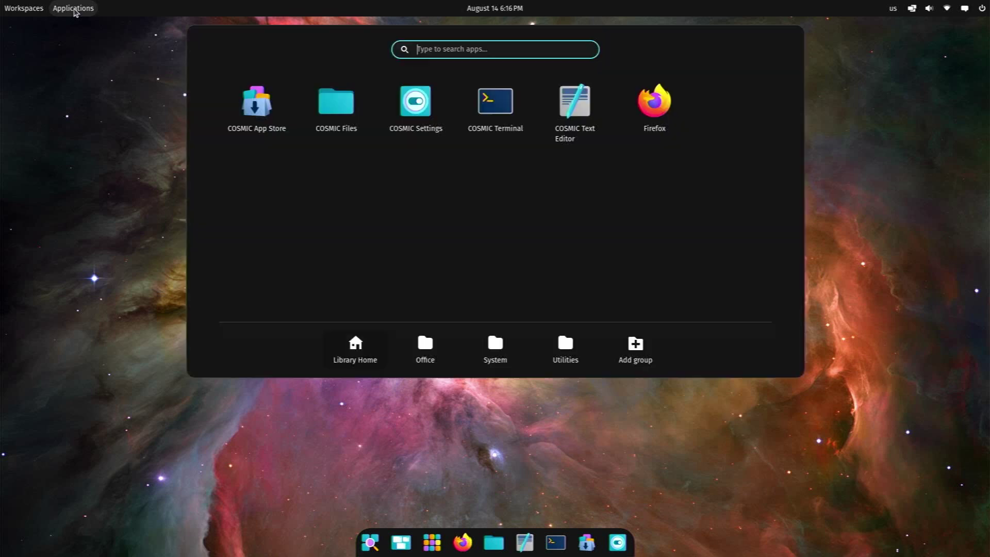
type("us")
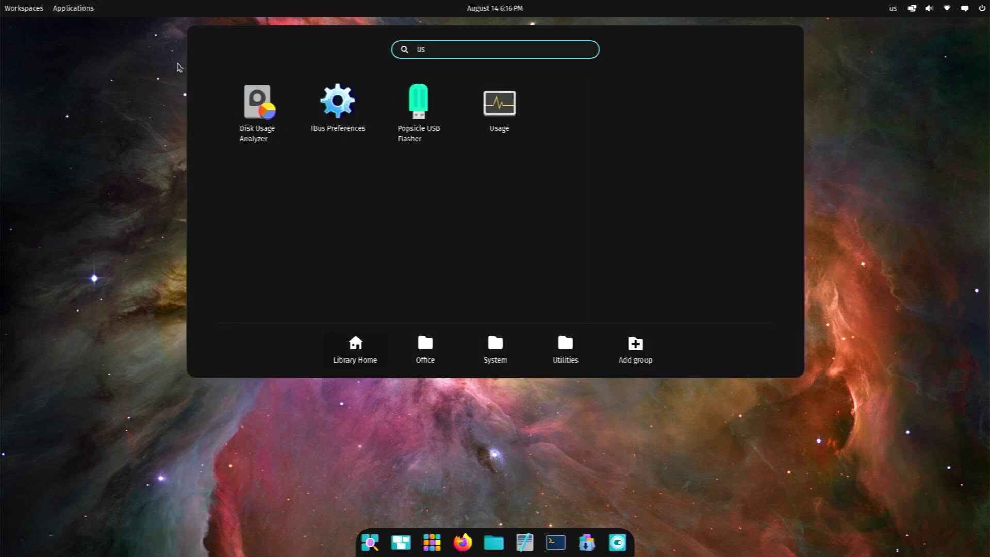
left_click(492, 112)
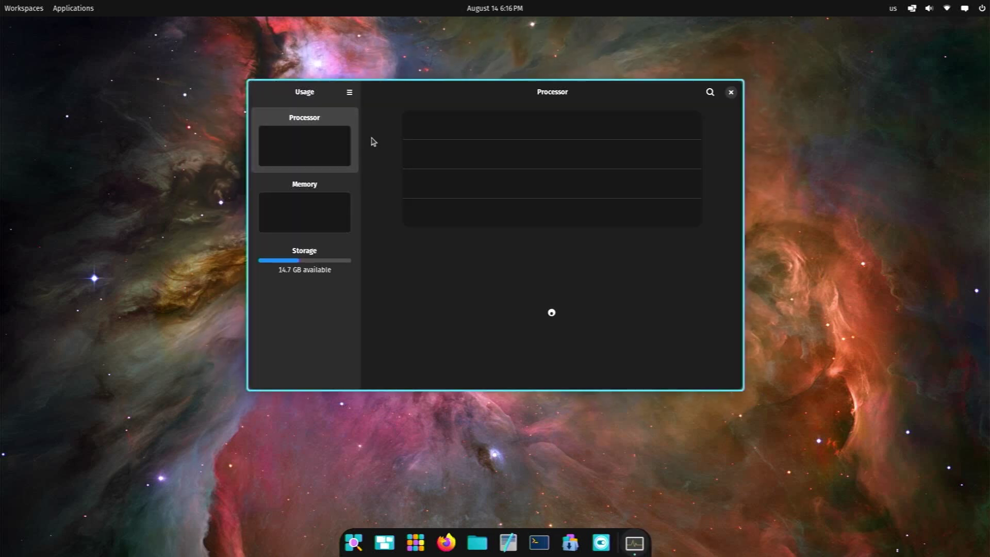
left_click(340, 224)
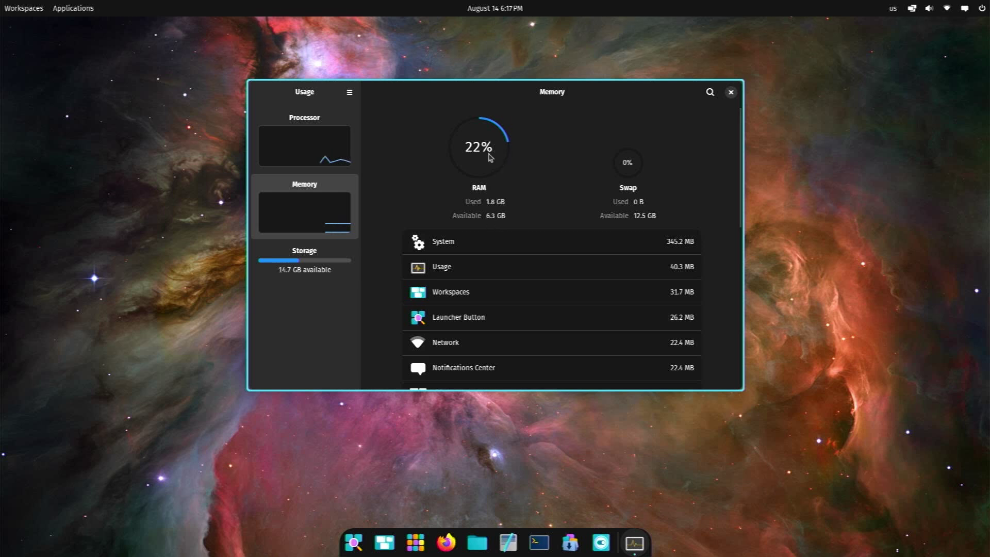
left_click(310, 267)
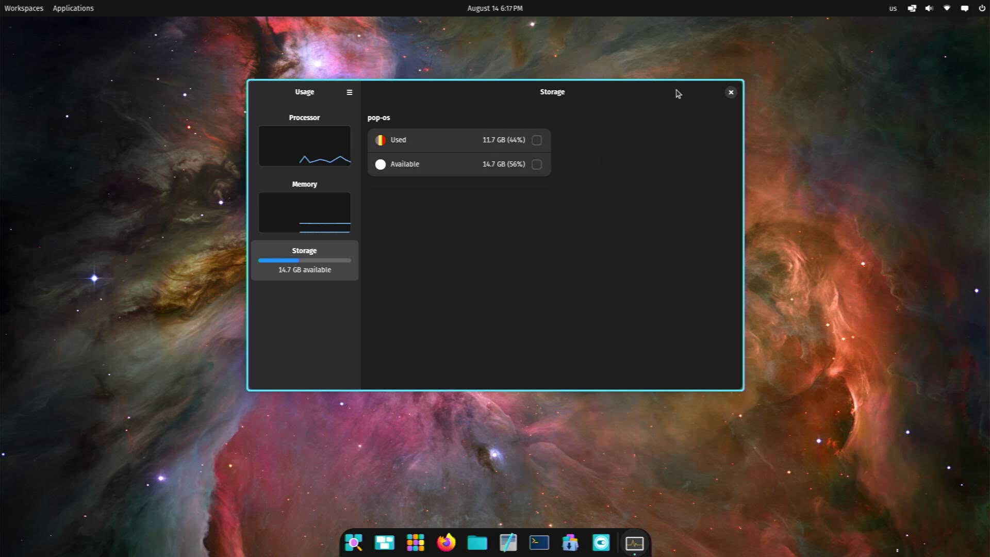
- Close Usage and launch Extension Manager from the App Library with an 'ext' search
left_click(731, 92)
key("super+a")
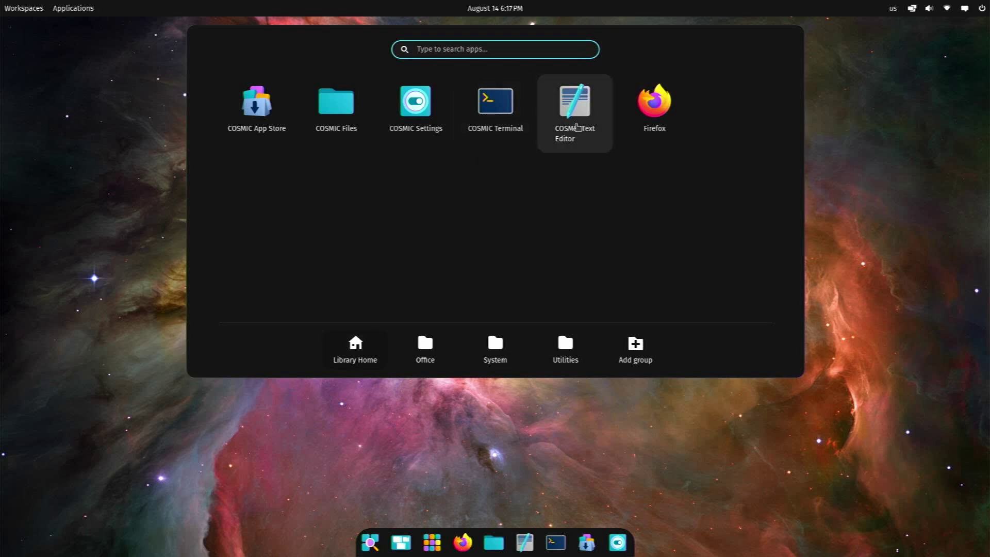
type("ext")
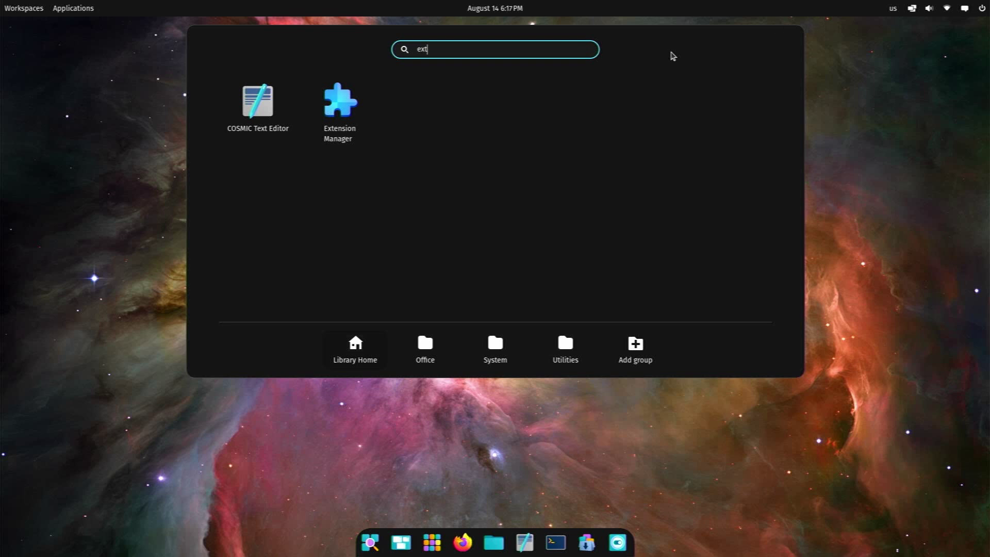
left_click(329, 124)
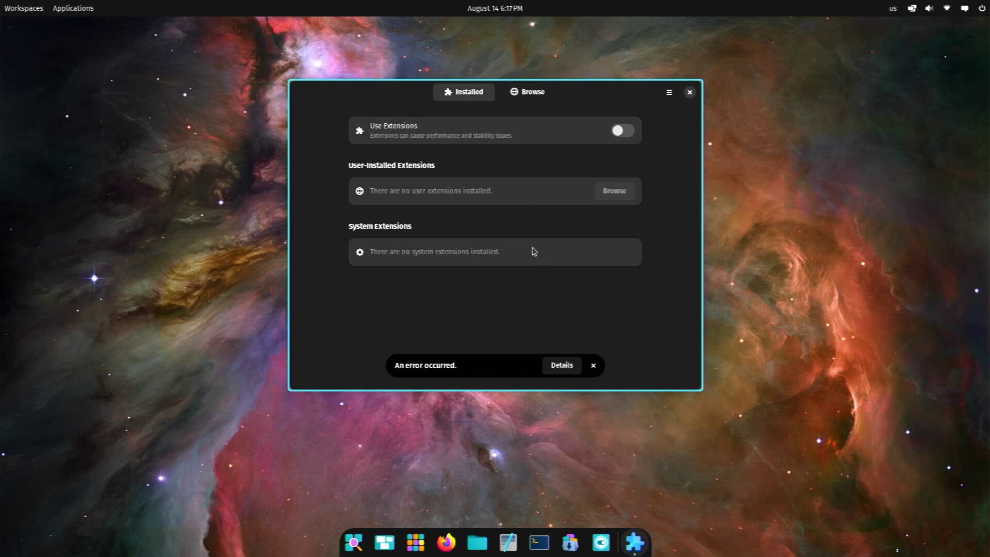
- Open and close the tiling options, then return to the Installed extensions list
left_click(911, 9)
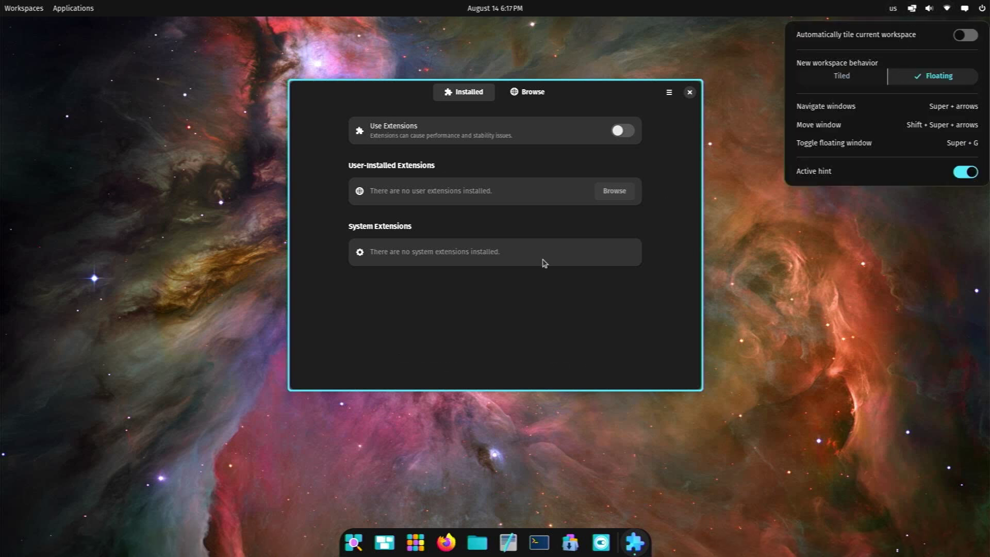
left_click(541, 285)
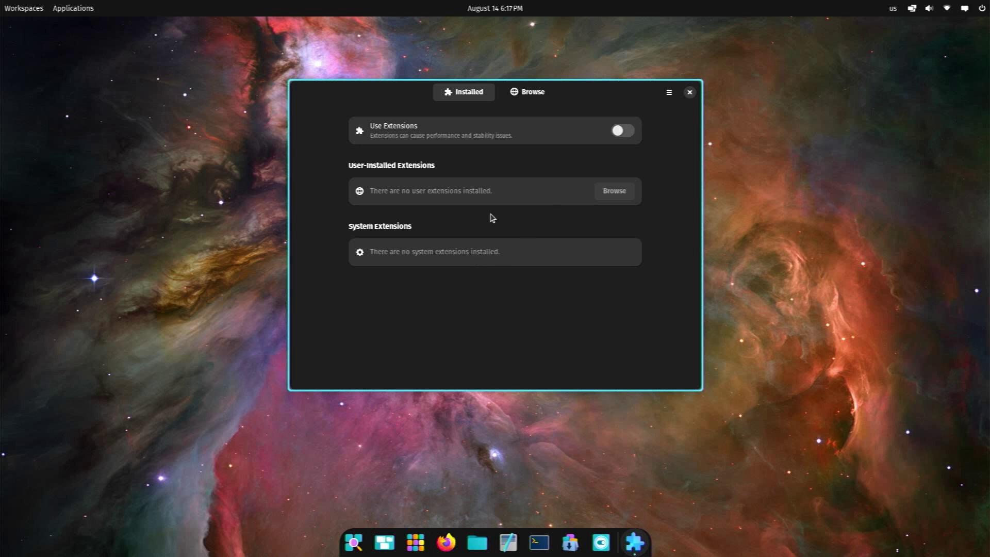
left_click(450, 93)
- Close Extension Manager, then launch GParted from the App Library and authenticate with the password
left_click(689, 92)
left_click(425, 537)
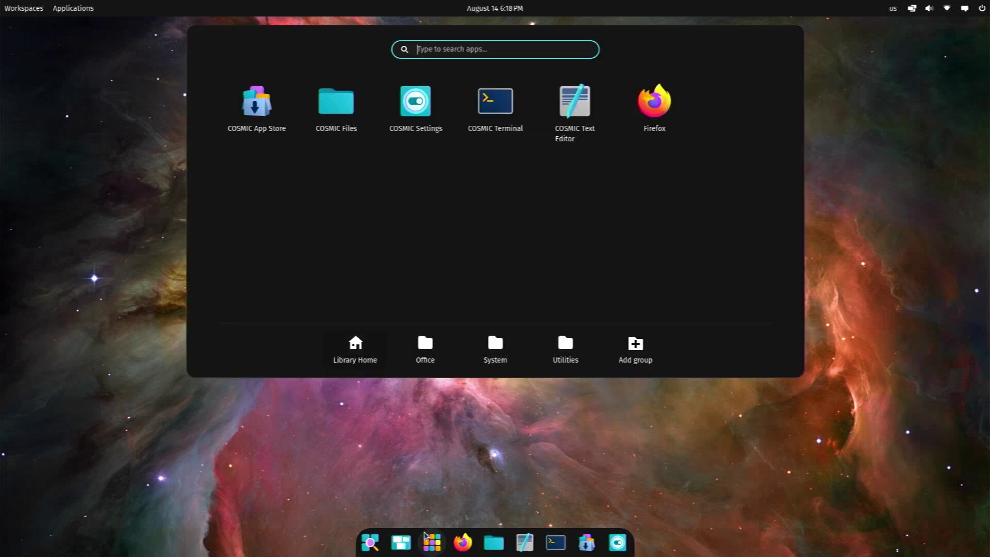
type("gpar")
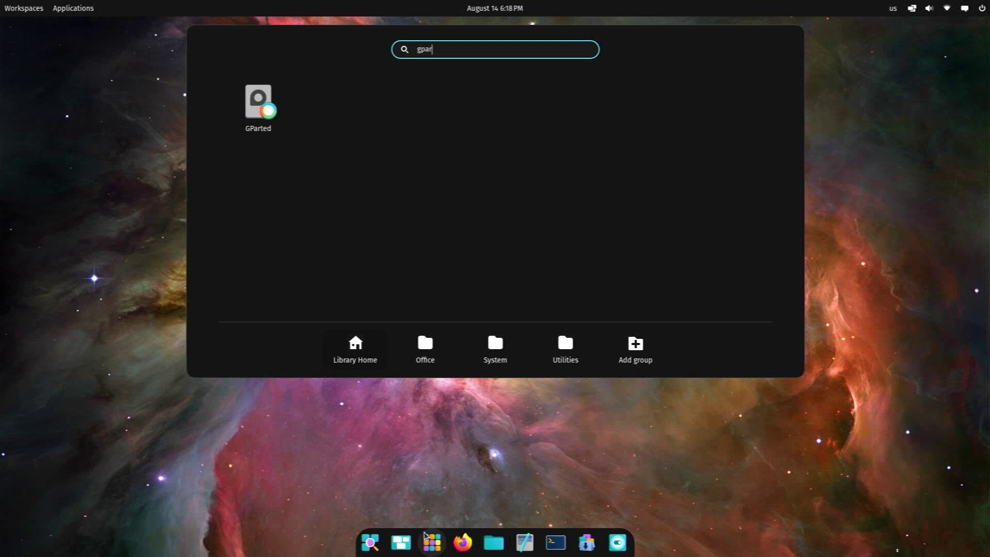
left_click(271, 103)
type("•")
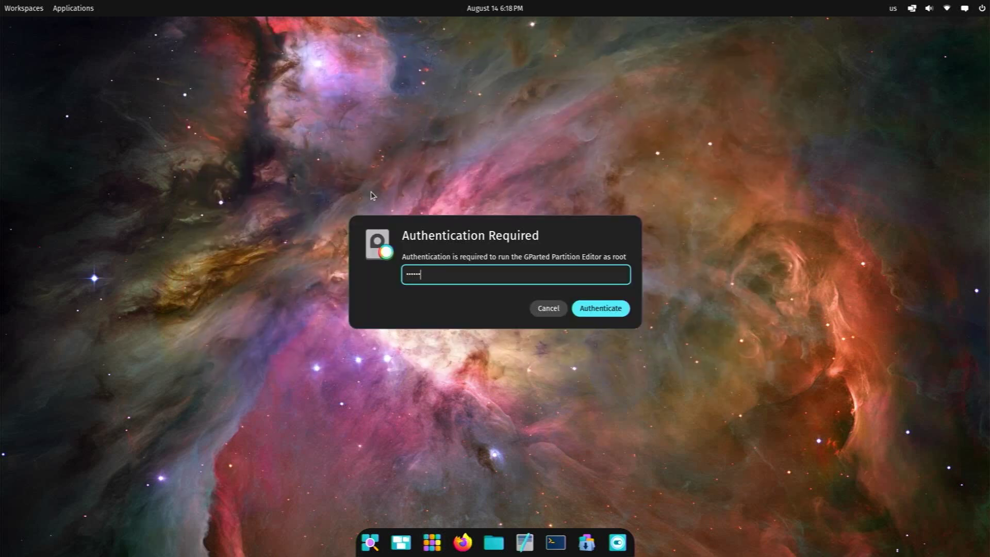
type("•••••")
key("Return")
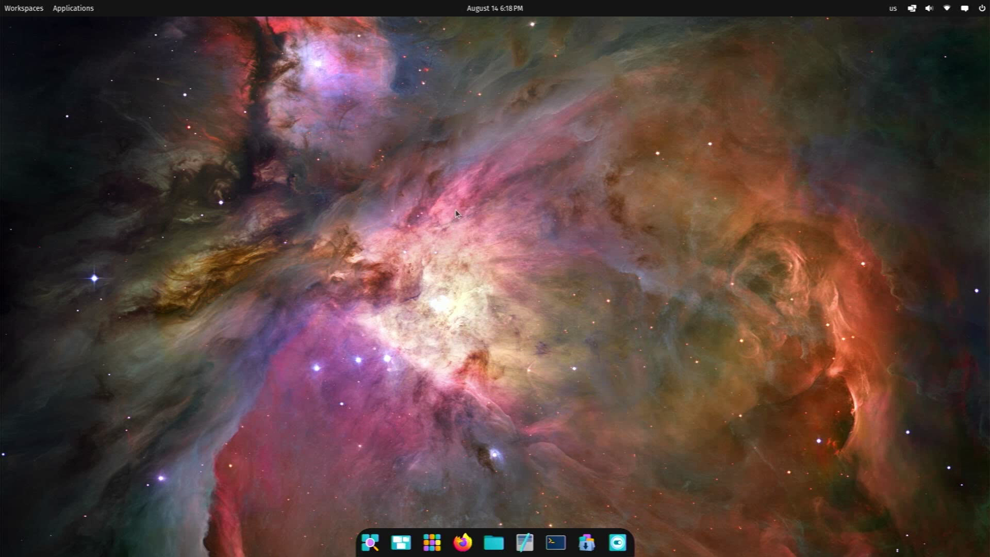
- Run 'sudo gparted' in a terminal and highlight the resulting cannot open display error
left_click(555, 542)
type("sudo ")
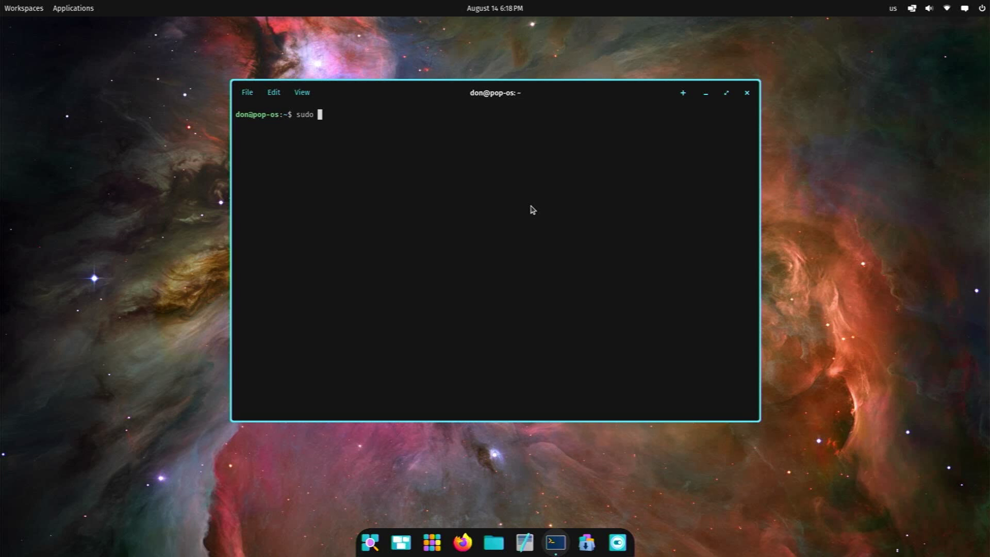
type("gparted")
key("Return")
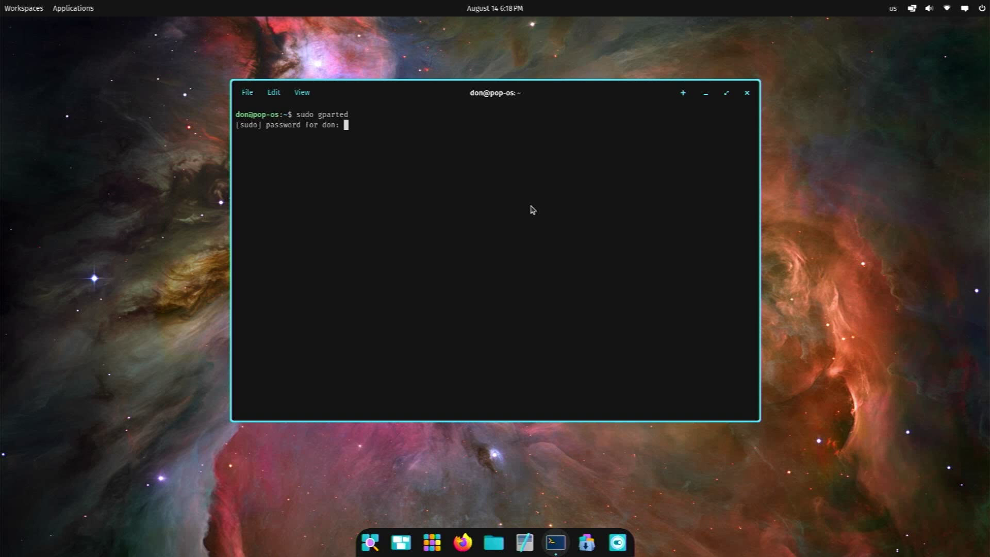
key("Return")
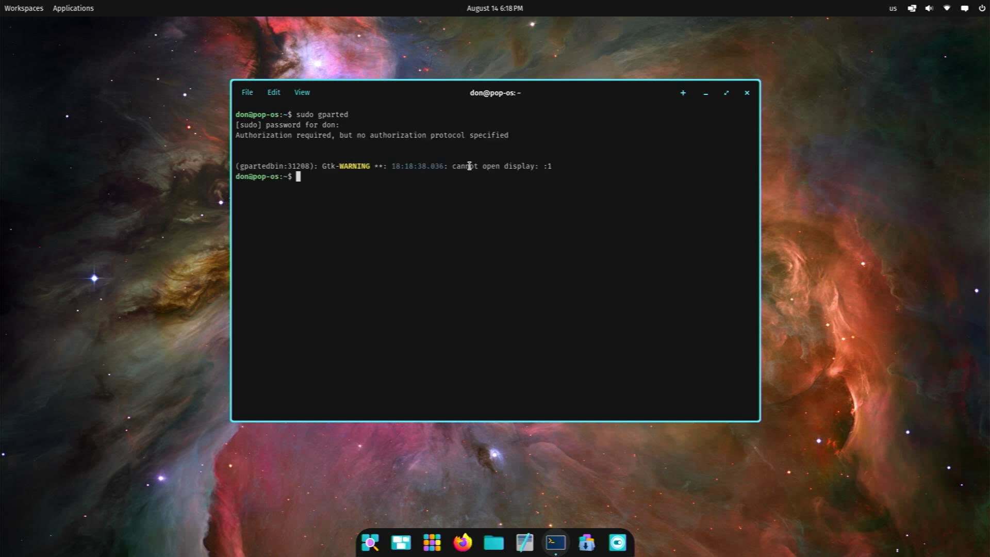
left_click_drag(469, 165, 534, 166)
left_click(548, 166)
- Close the terminal and enable 'Automatically tile current workspace' in the tiling settings
left_click(746, 93)
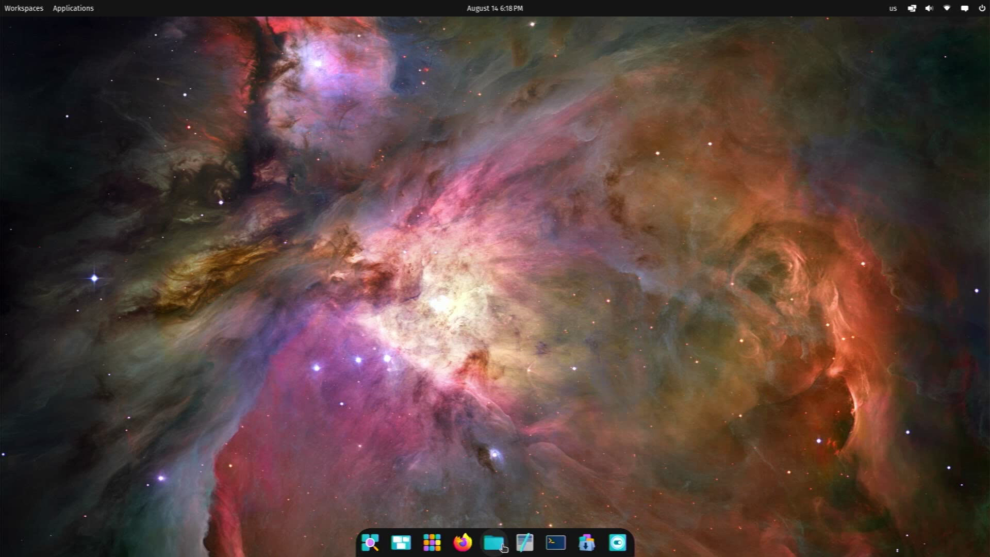
left_click(912, 11)
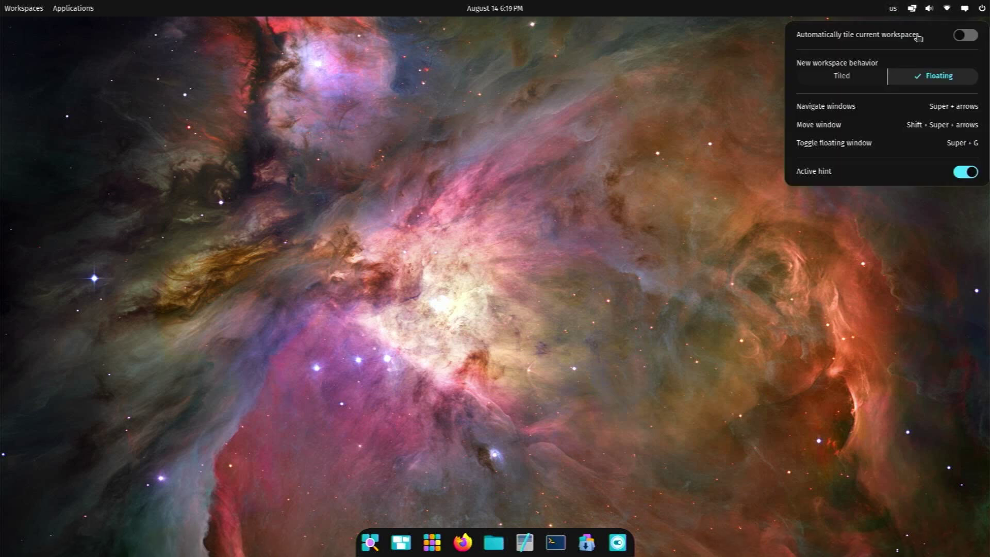
left_click(965, 37)
- Open Files, Terminal and Firefox as tiled windows and resize the split between them
left_click(492, 544)
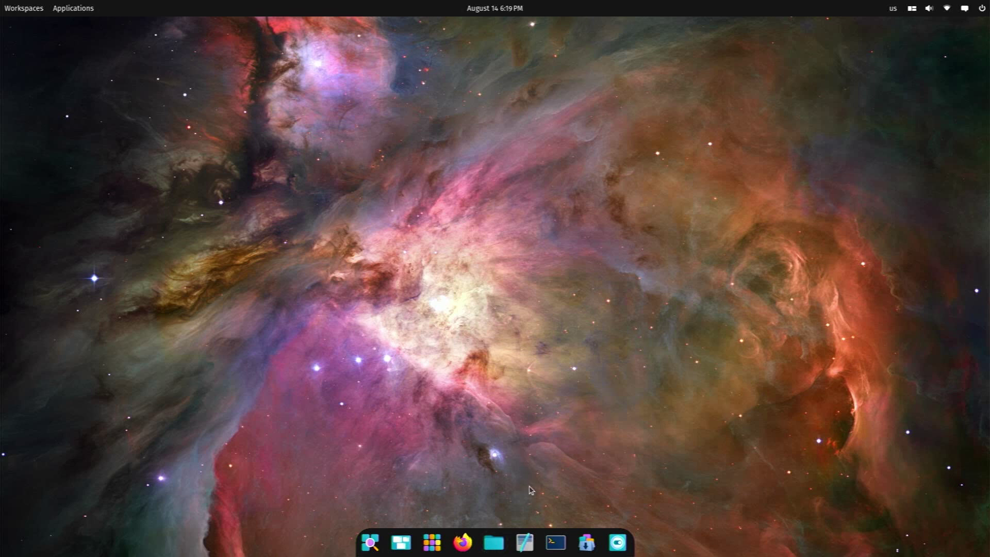
left_click(556, 543)
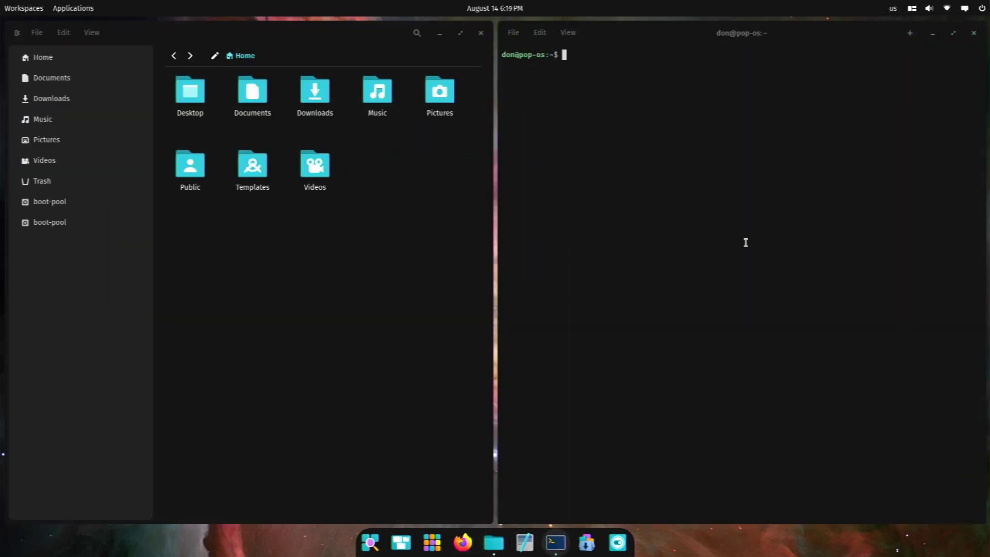
left_click(463, 542)
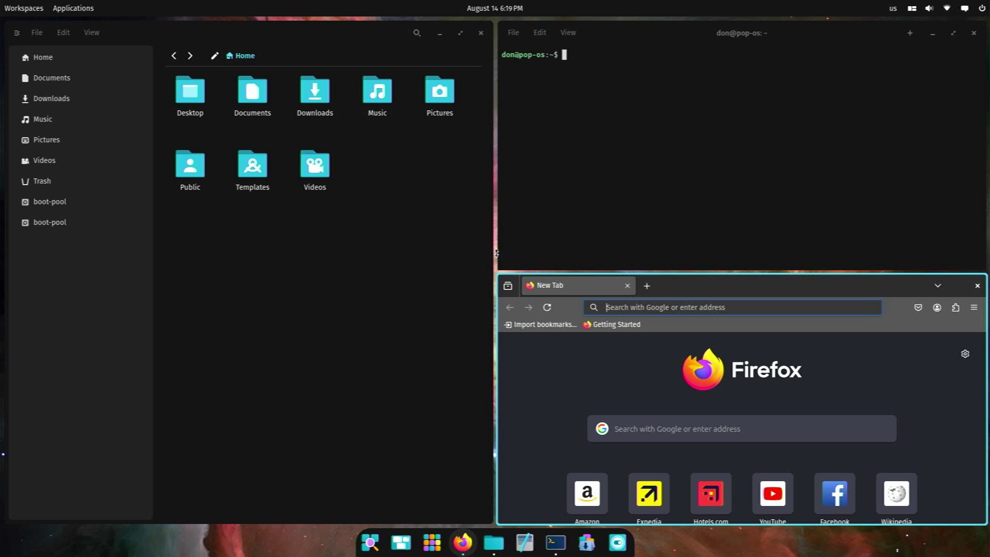
left_click_drag(495, 251, 980, 57)
- Close the terminal, revisit and dismiss the tiling settings, then close Firefox
left_click(974, 32)
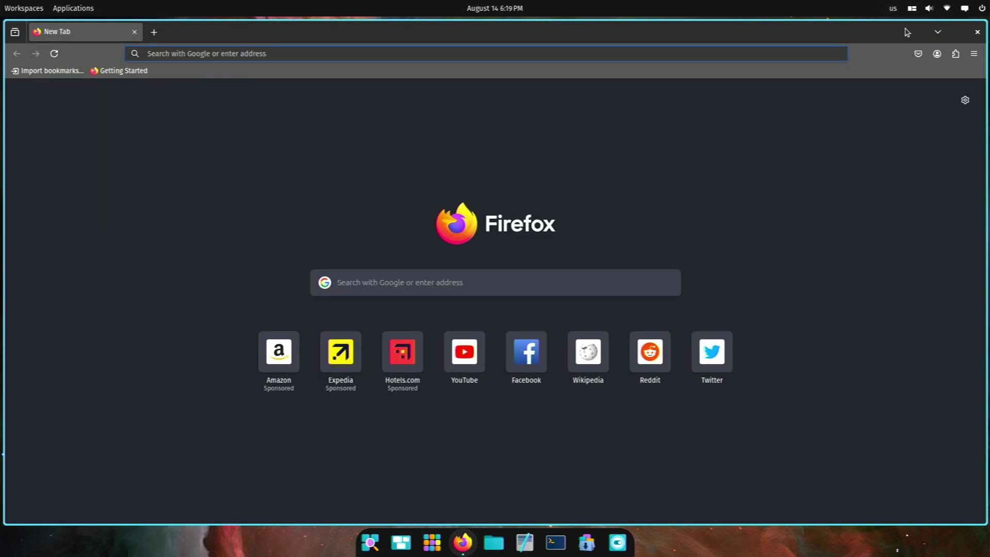
left_click(912, 9)
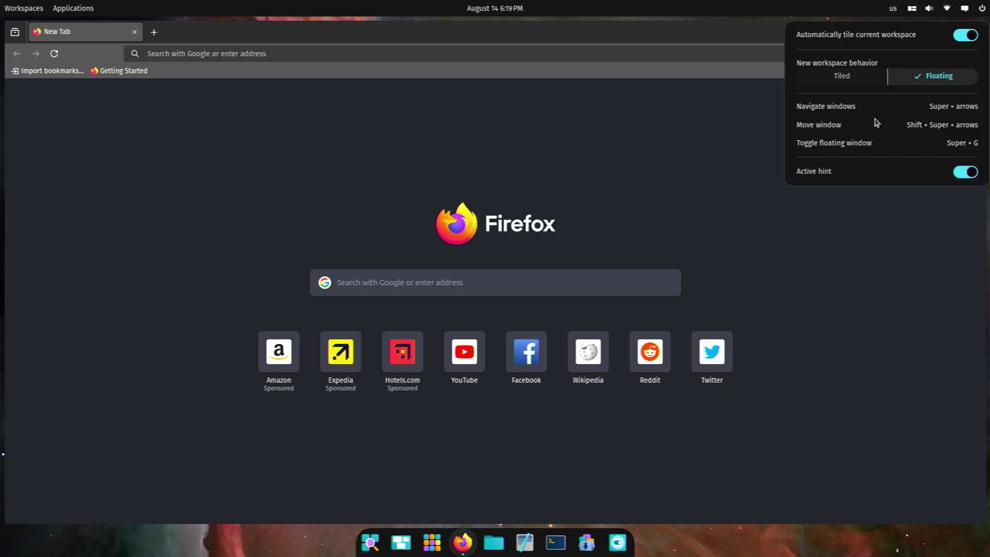
key("Escape")
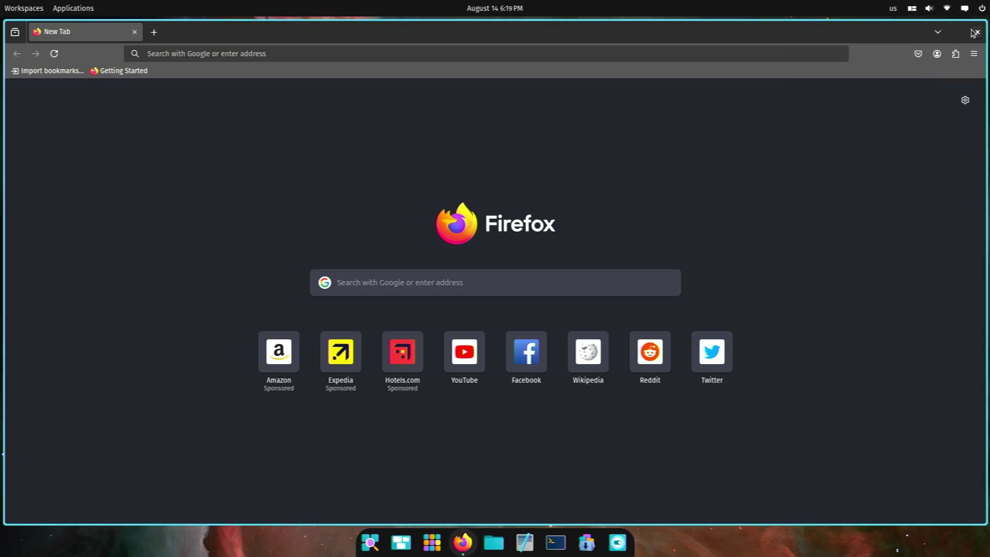
left_click(976, 32)
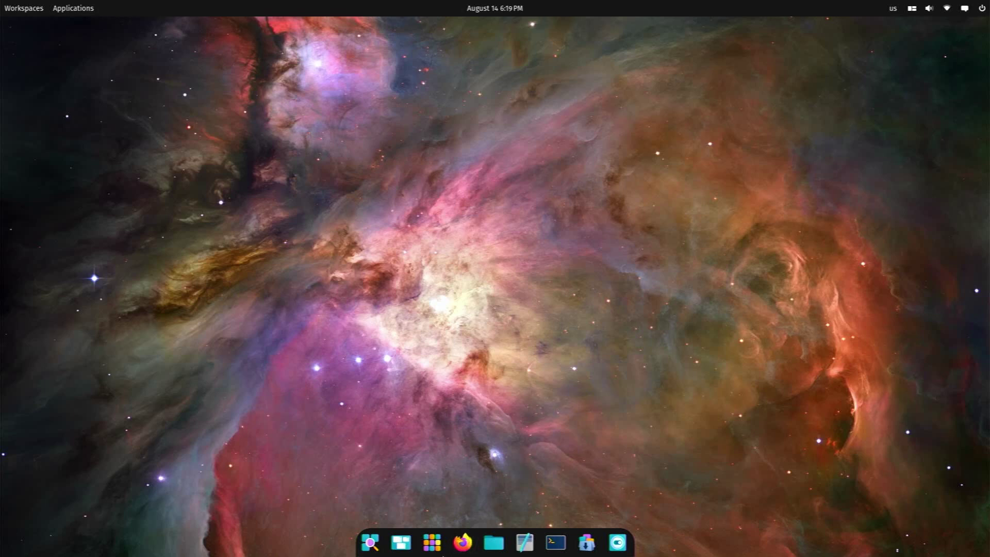
- Run 'sudo apt update' as administrator, review the 37 upgradable packages, close the terminal, then open the COSMIC Store
left_click(557, 539)
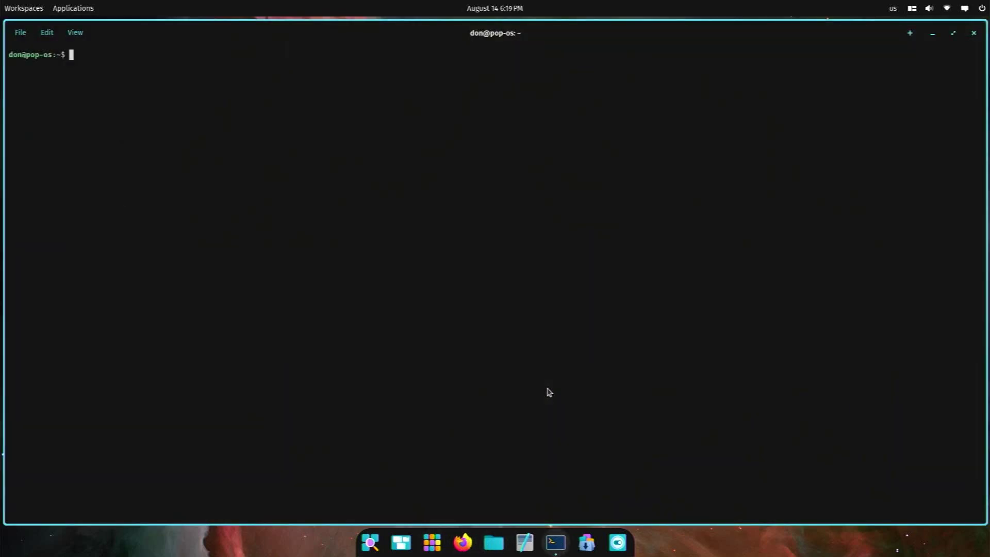
type("sudo apt update")
key("Return")
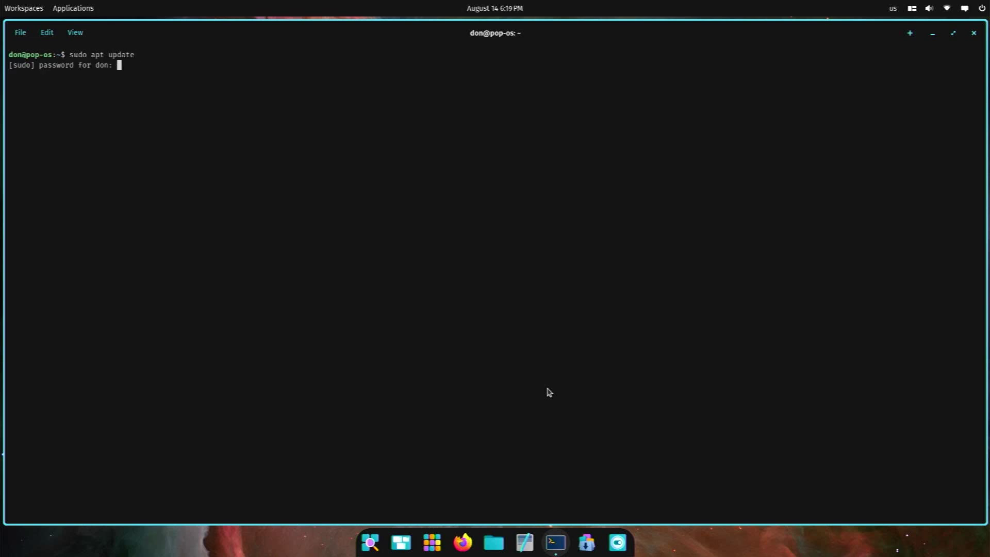
key("Return")
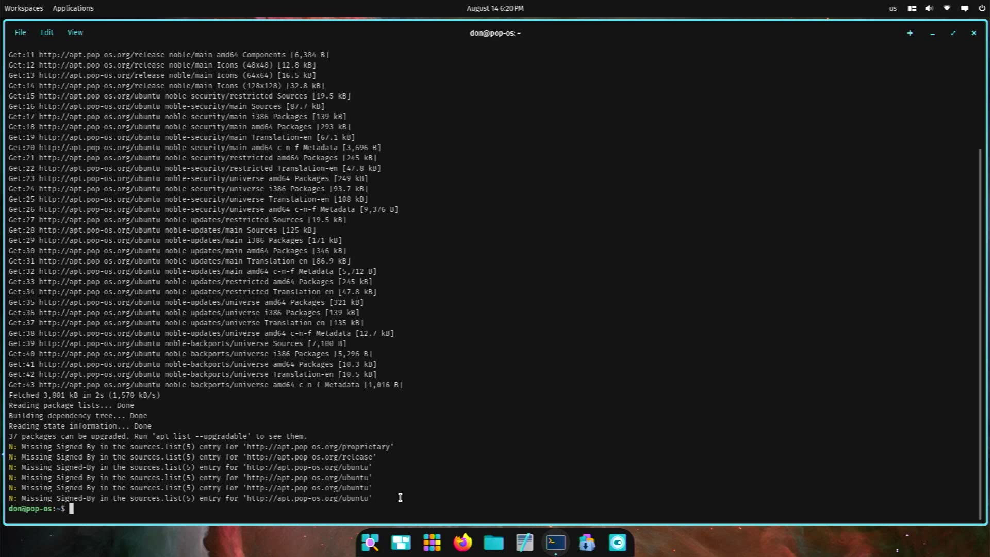
scroll(325, 458, "up", 4)
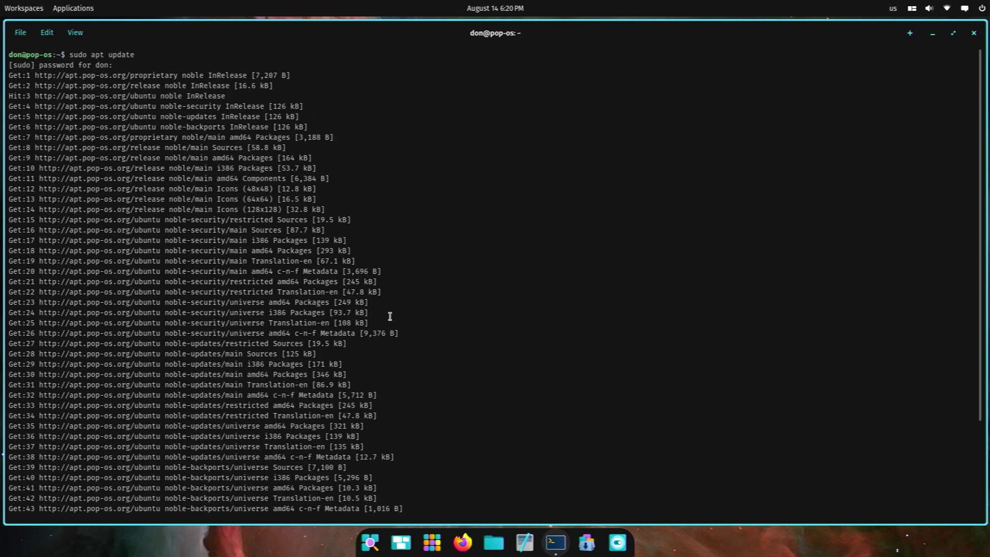
scroll(324, 347, "down", 4)
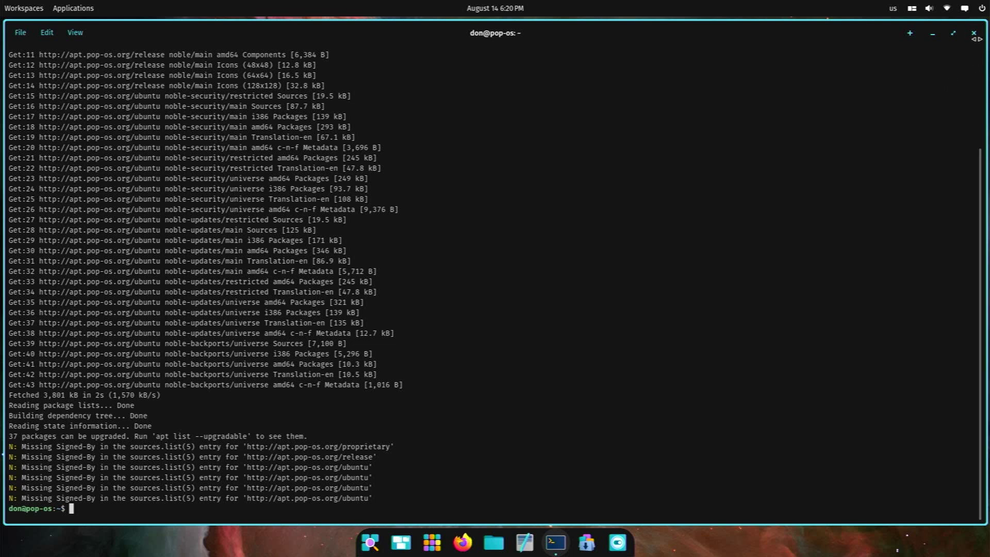
left_click(973, 33)
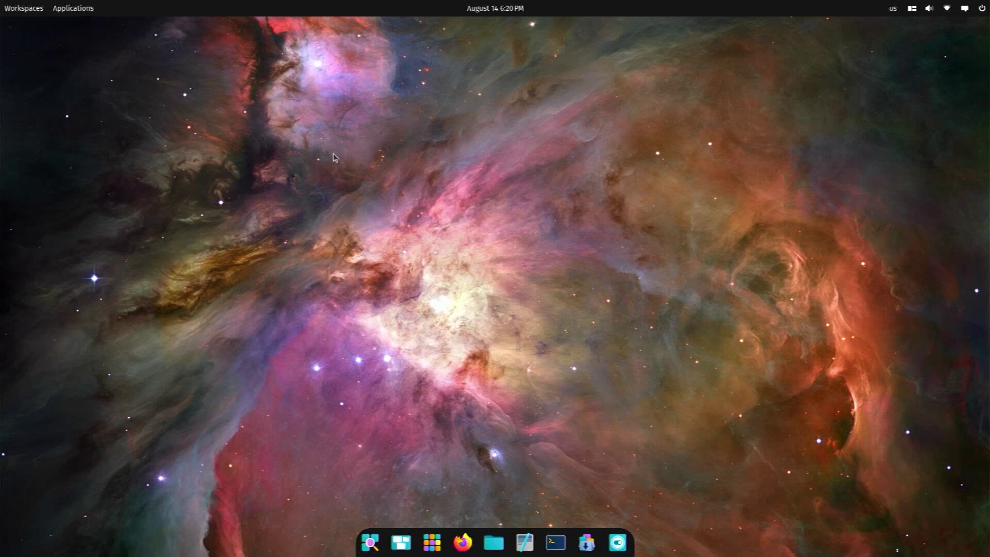
left_click(586, 543)
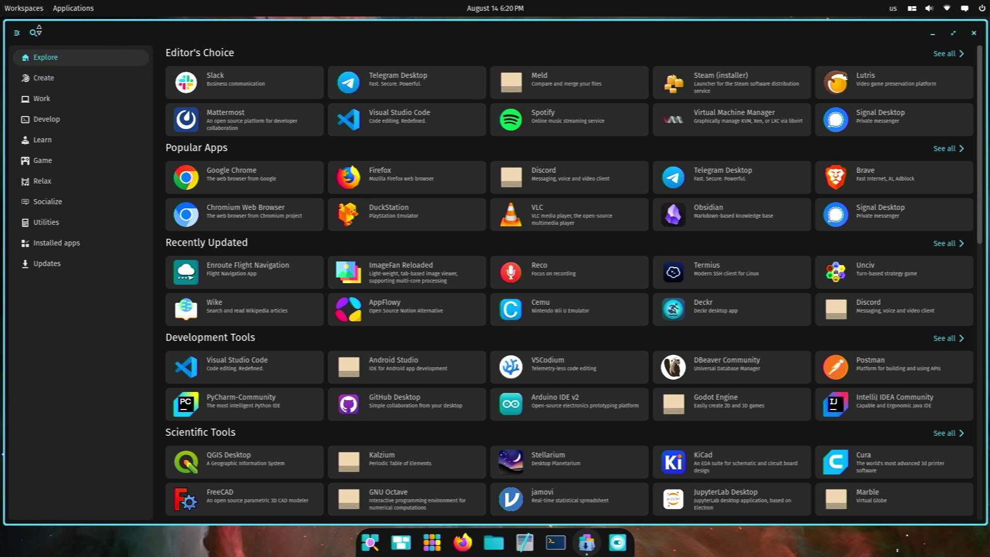
- Search the store for 'flatseal', launch Flatseal from its page, then close Flatseal and the store
left_click(41, 34)
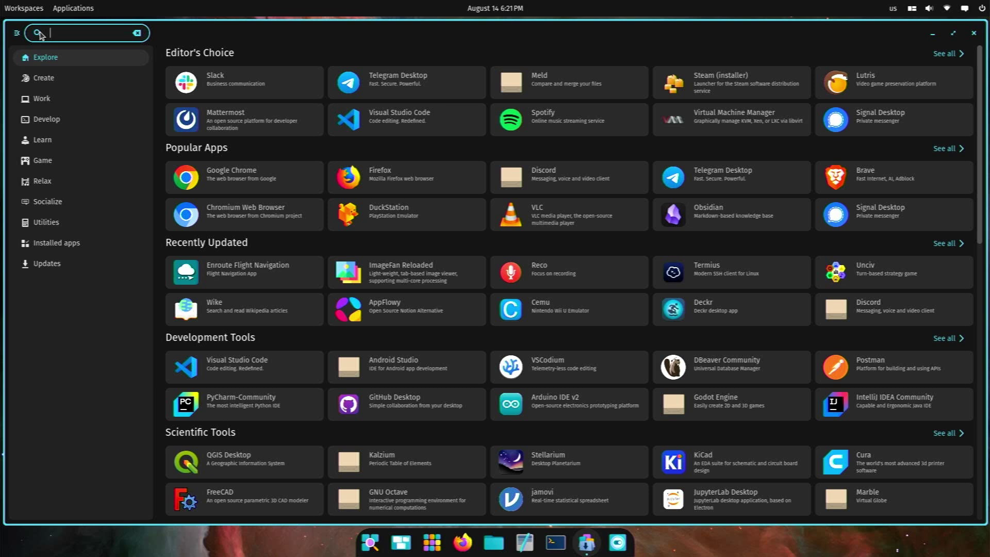
type("flatseal;")
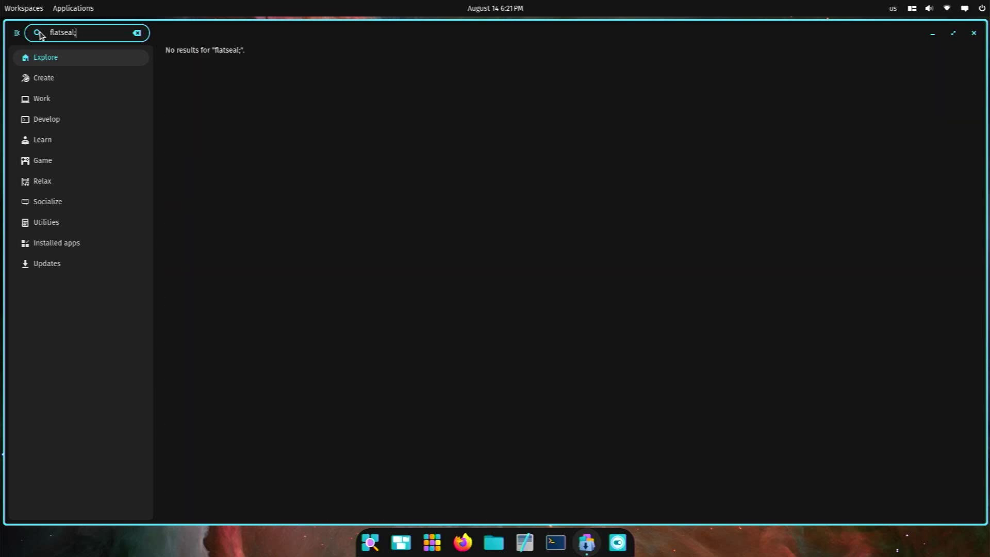
key("BackSpace")
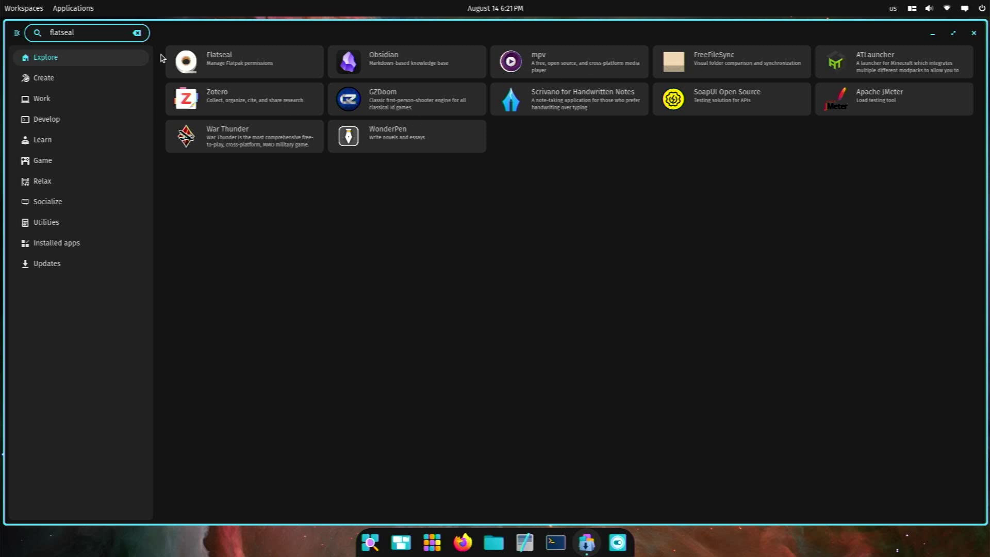
left_click(206, 70)
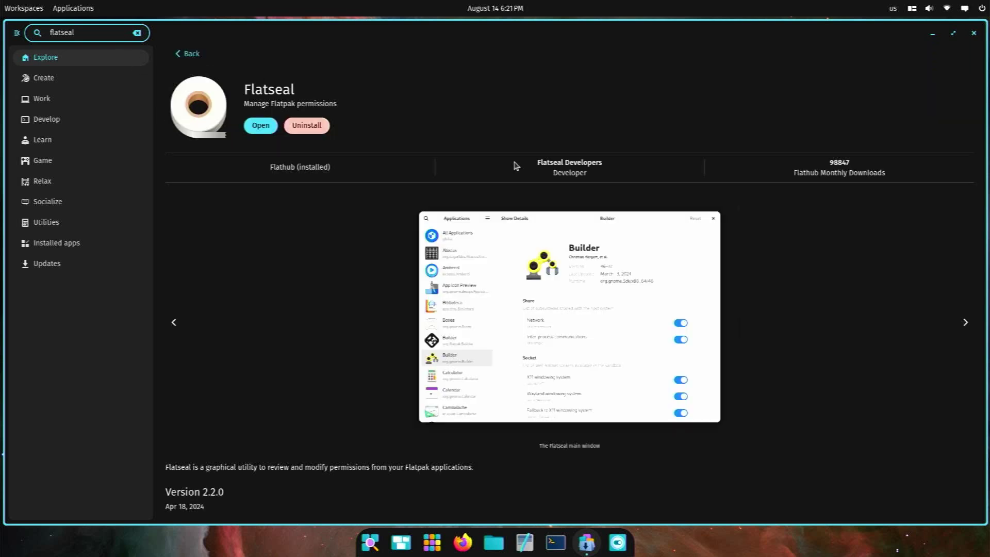
left_click(254, 128)
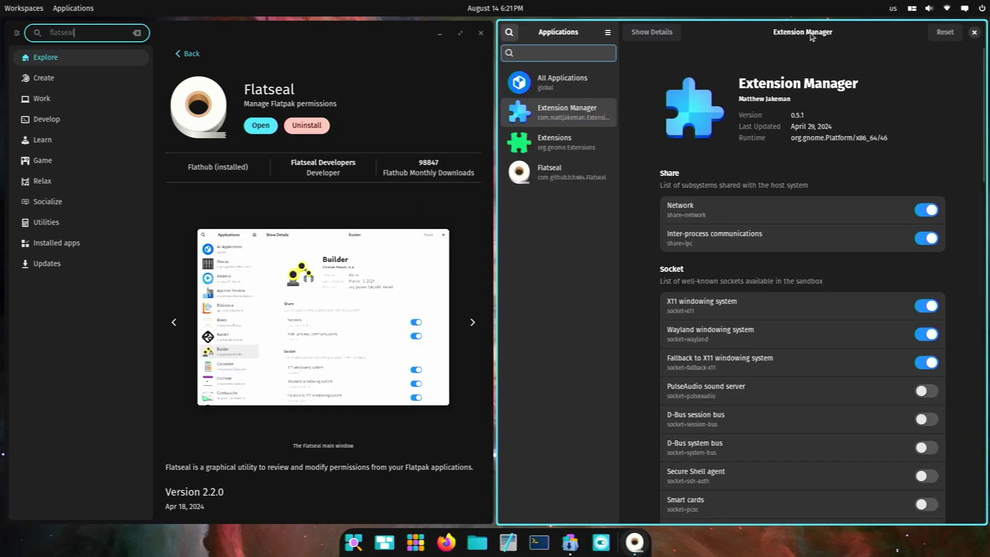
left_click(975, 34)
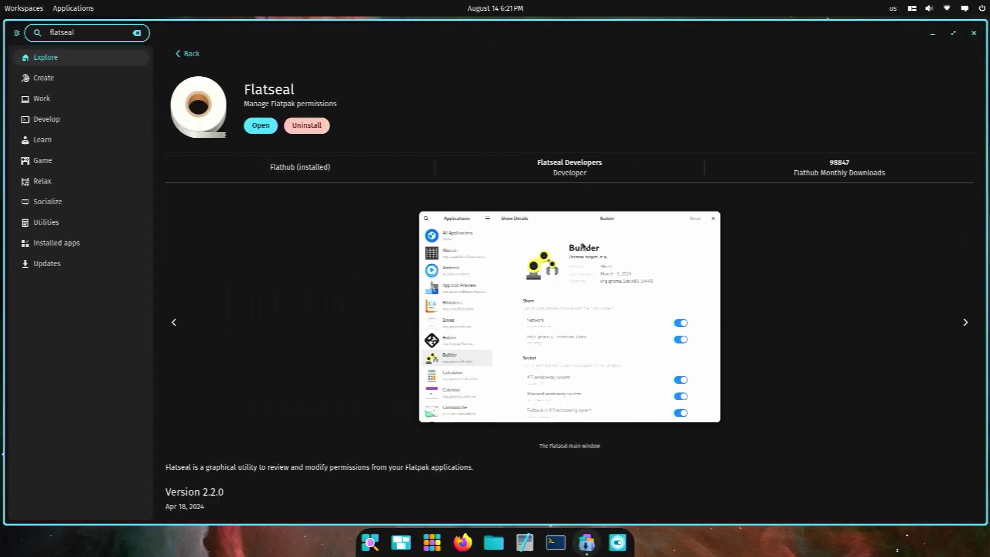
left_click(976, 33)
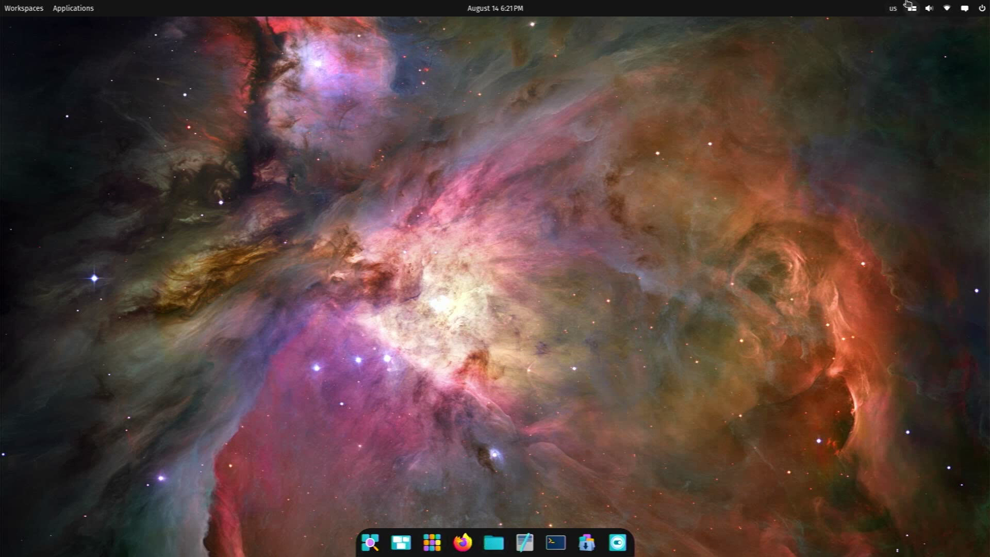
left_click(555, 542)
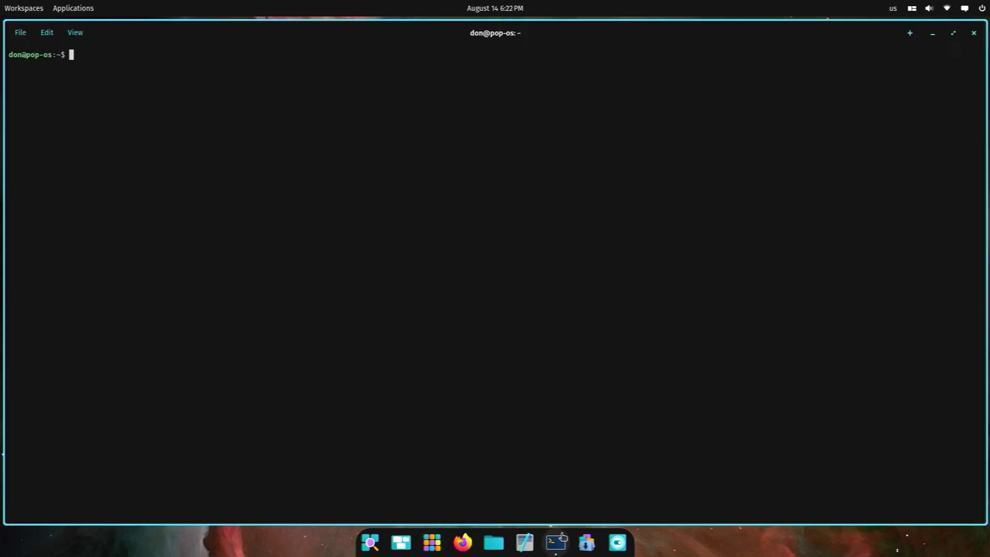
left_click(974, 33)
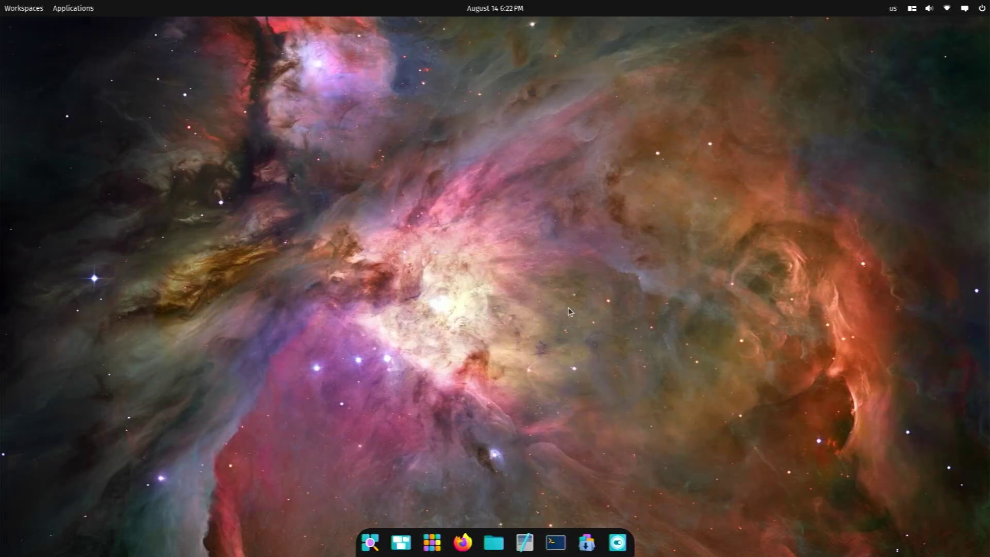